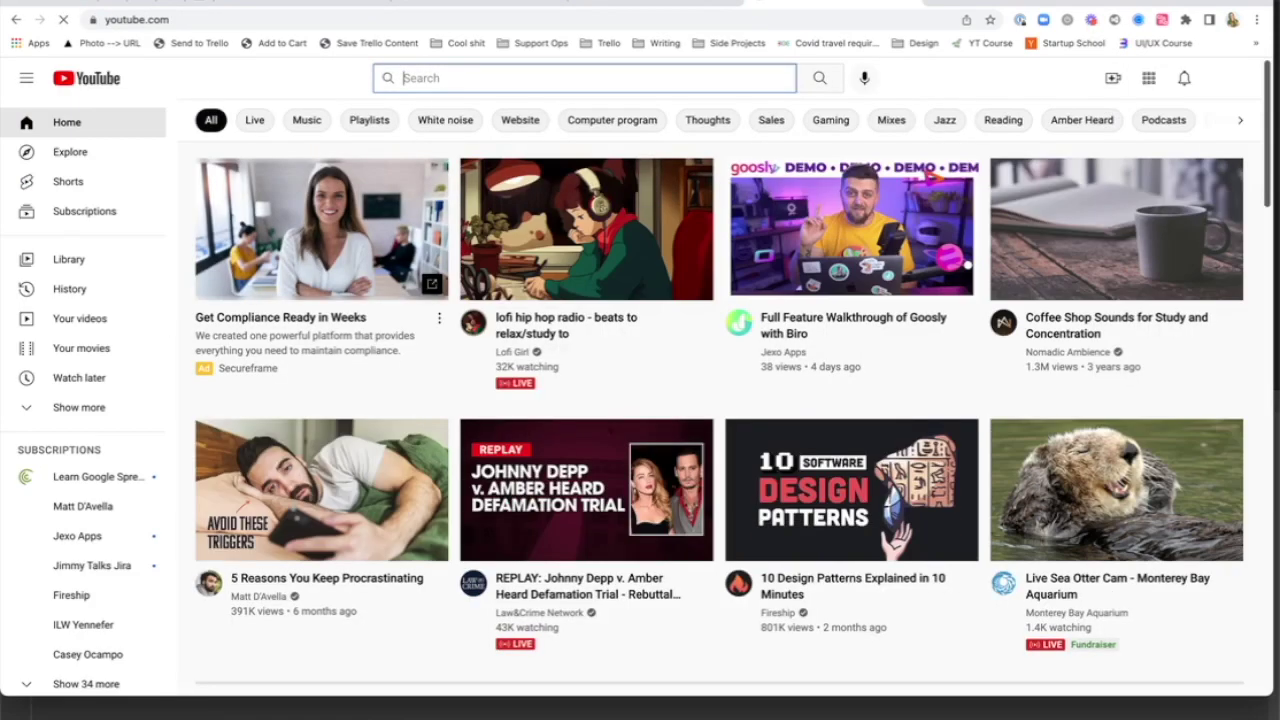
Search YouTube for "trello vs clickup?" and look through the results
type("trello vs clickup?")
key("Return")
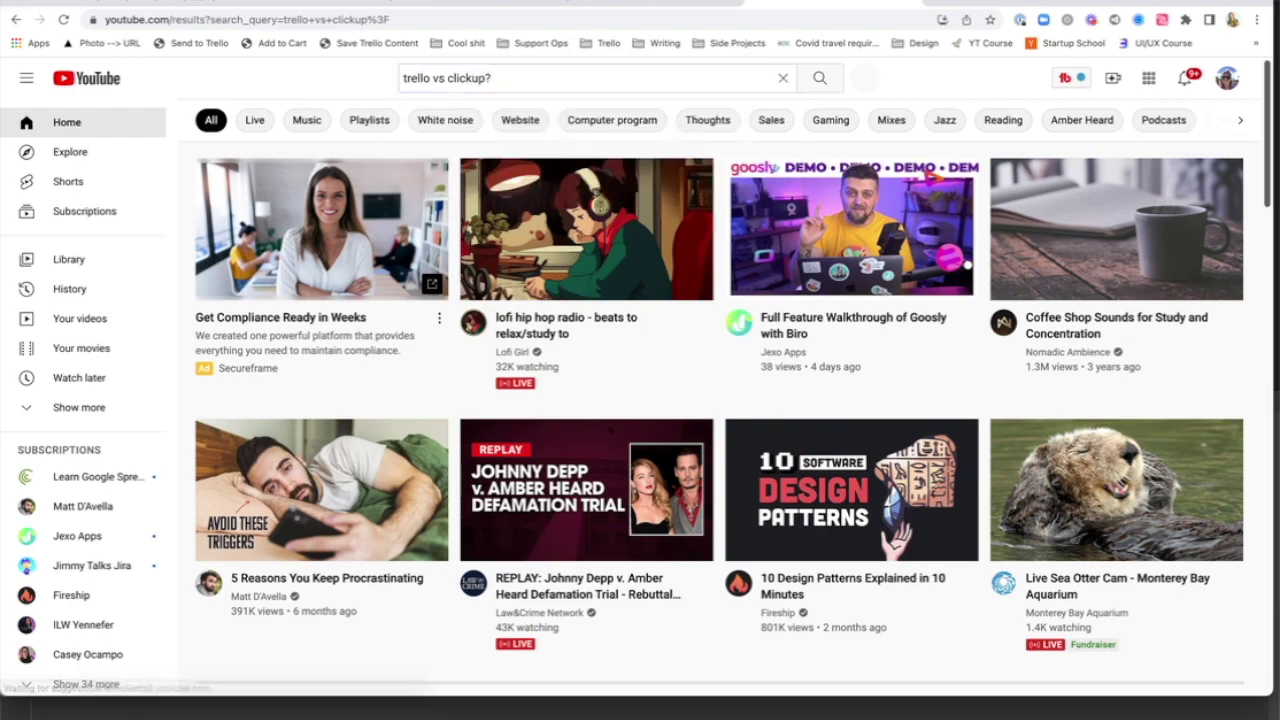
scroll(580, 428, "down", 5)
Open trello.com in a new browser tab and look over its home page
key("ctrl+t")
type("trello.com")
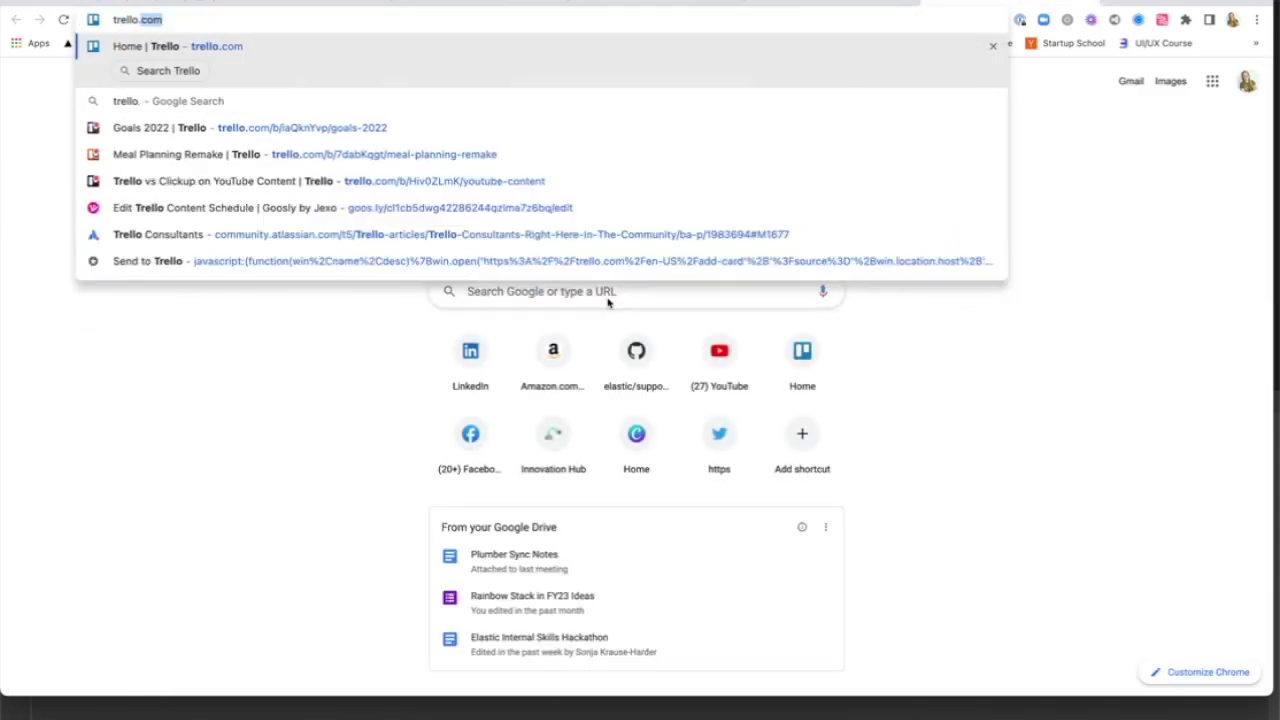
key("Return")
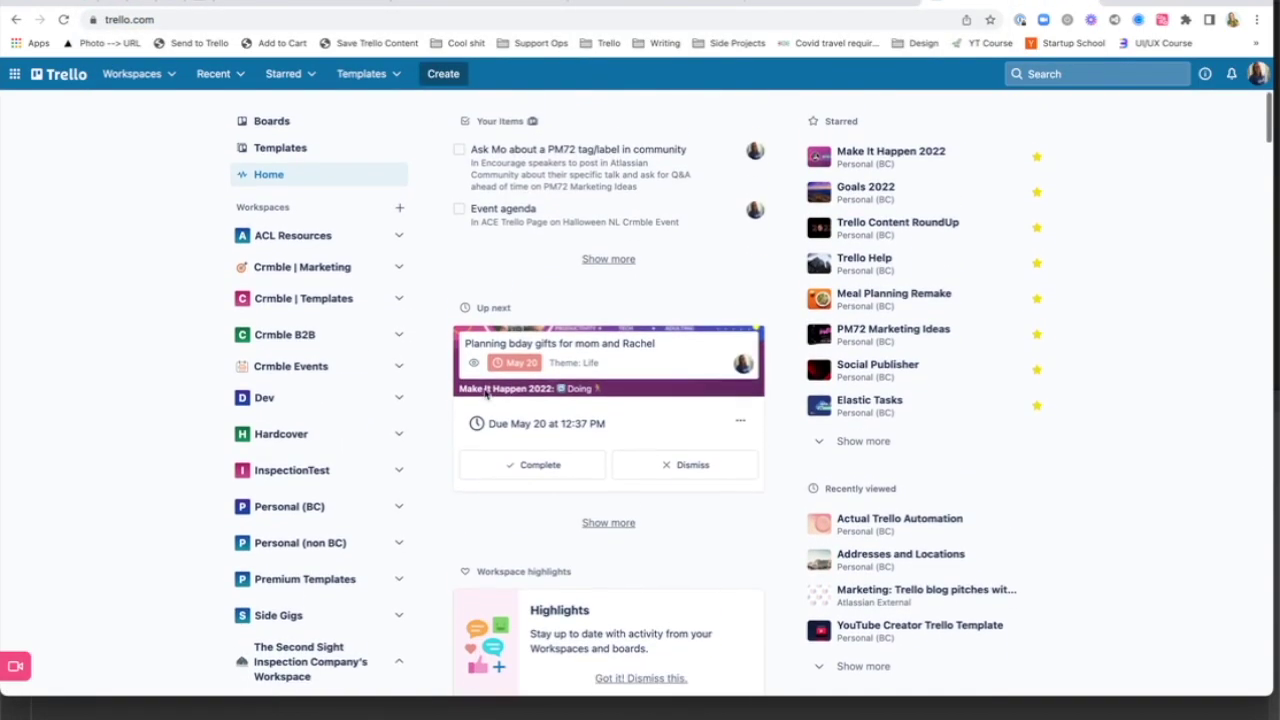
scroll(485, 394, "down", 5)
scroll(485, 394, "down", 3)
Find the Actual Trello Automation board by searching board names for "automation", open it and look across its lists
type("b")
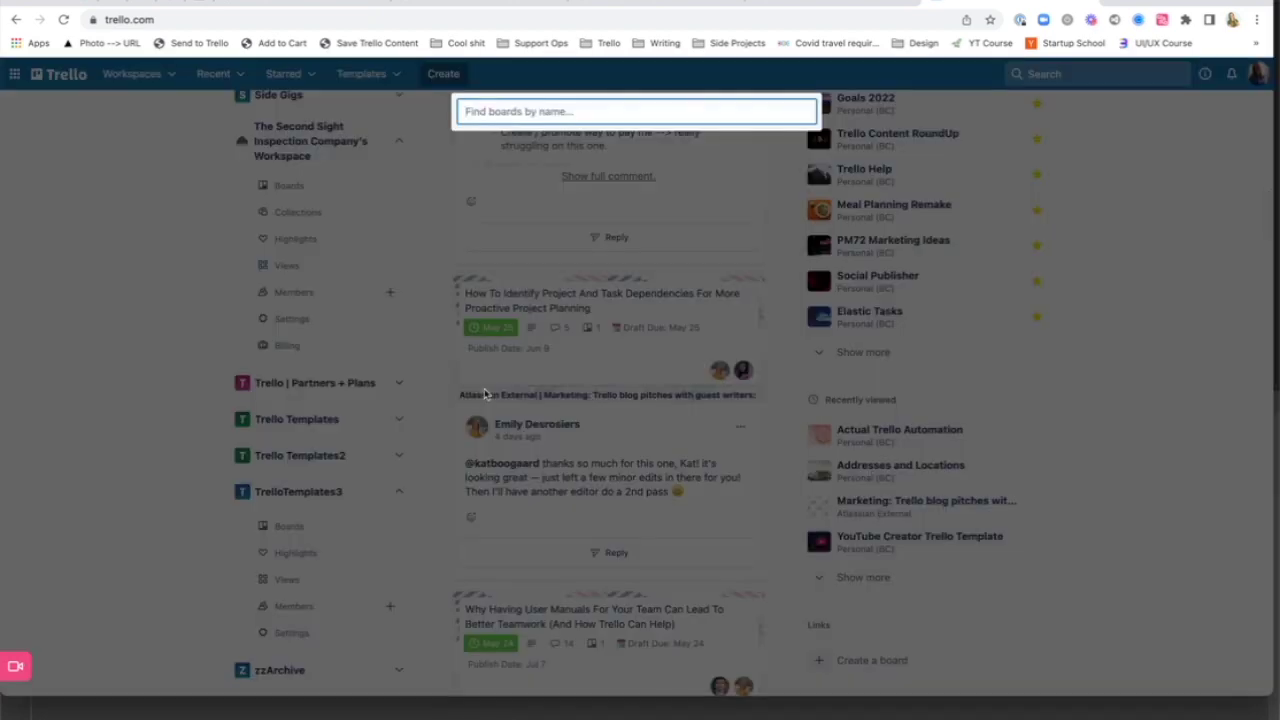
type("automation")
key("Return")
scroll(514, 280, "right", 2)
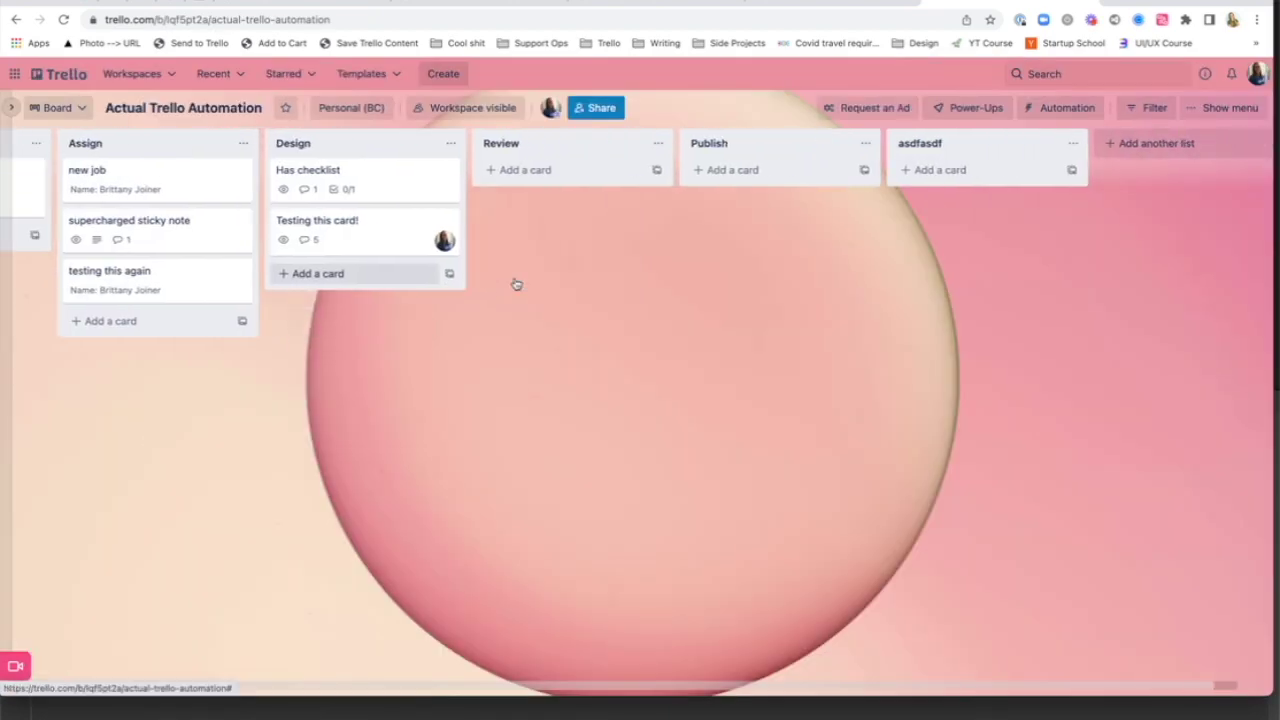
scroll(500, 274, "left", 2)
In the Assign list, move the supercharged sticky note card below testing this again, and view the latter card's details
left_click_drag(320, 222, 330, 268)
left_click(280, 222)
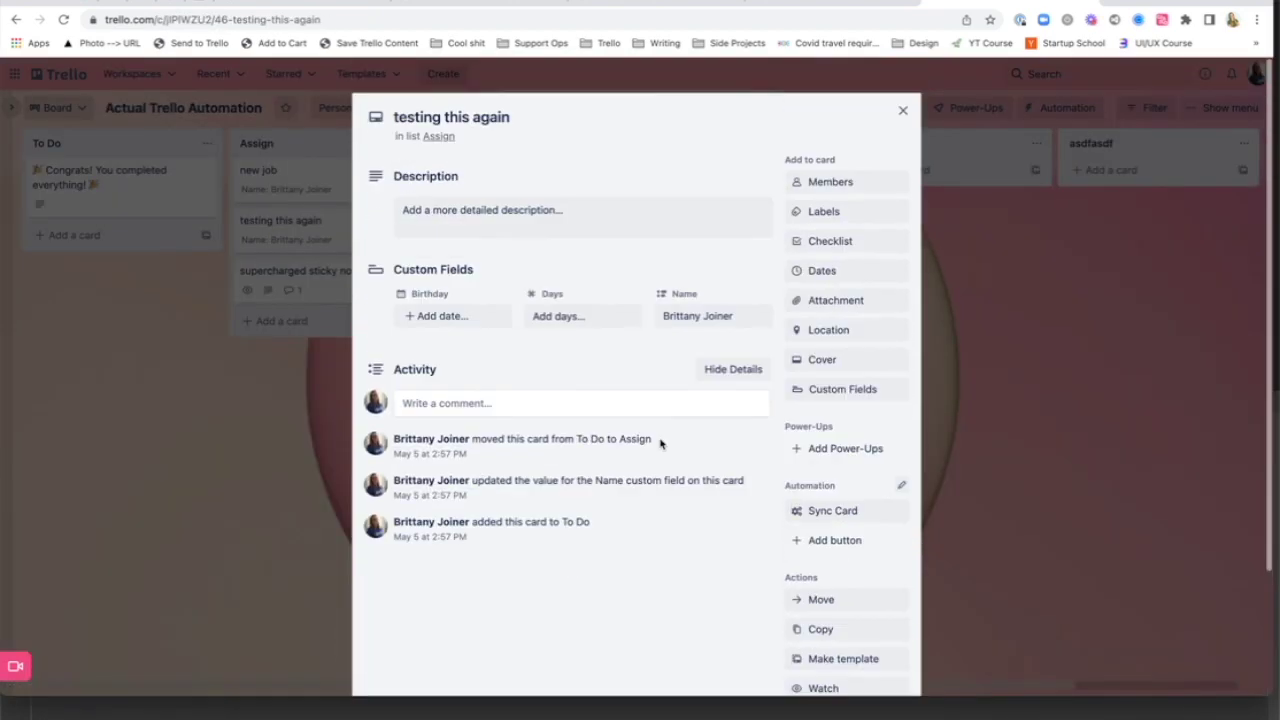
key("Escape")
Show the board's menu and look through its options
left_click(1222, 107)
scroll(1150, 300, "down", 3)
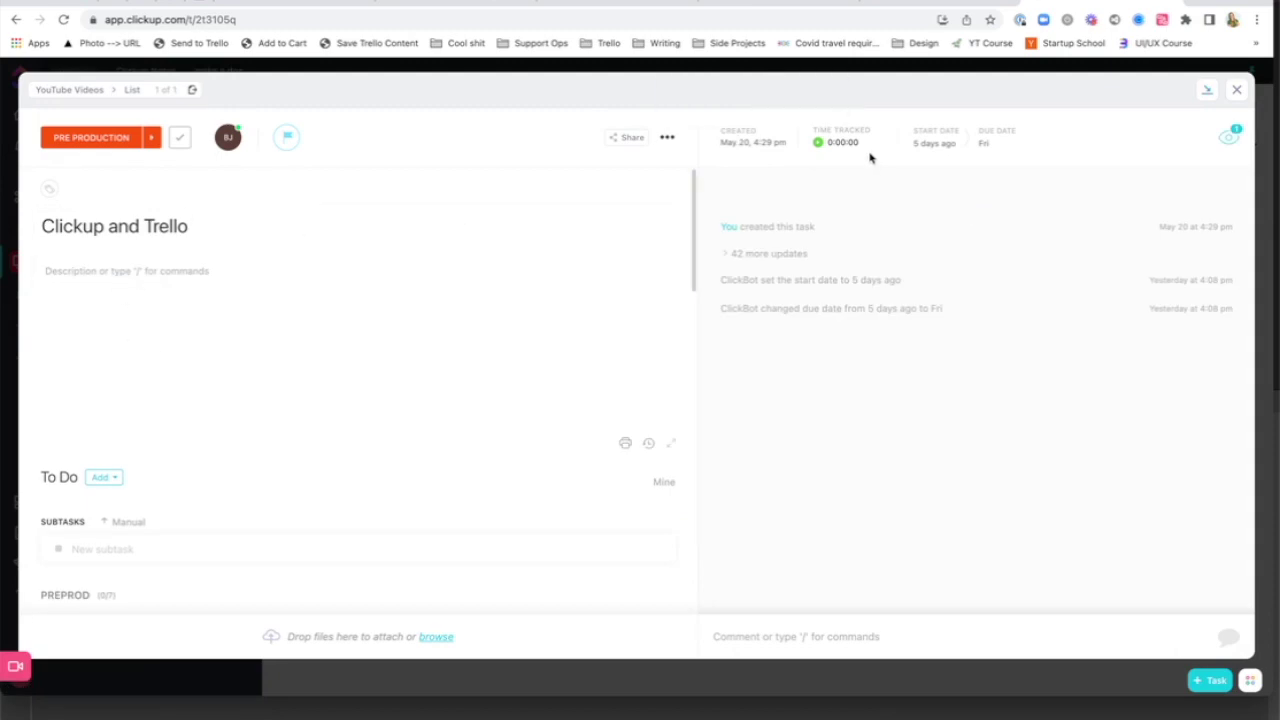
Close the Clickup and Trello task and search Google for "click up prixing" and "trello pricing" in separate new tabs
left_click(1236, 90)
key("ctrl+t")
type("click up prixing")
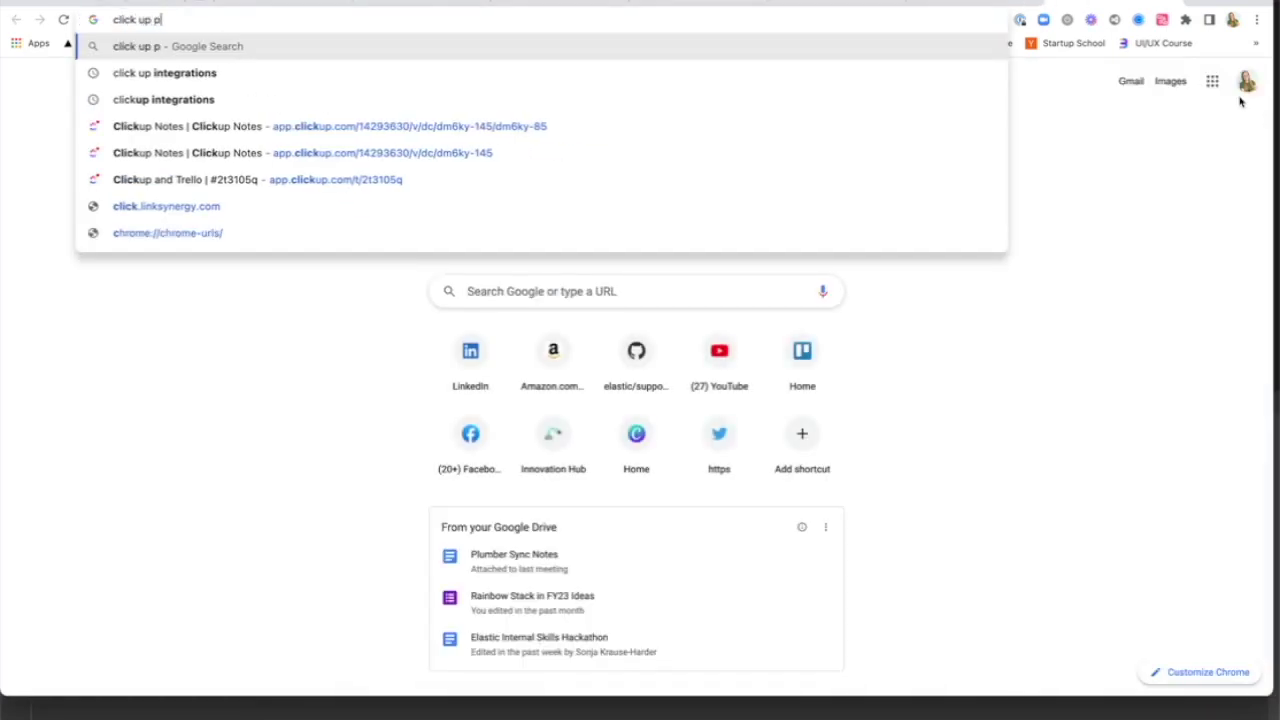
key("Return")
key("ctrl+t")
type("trello pricing")
key("Return")
Open the ClickUp pricing page and the official Trello pricing page from their respective search results
key("ctrl+shift+Tab")
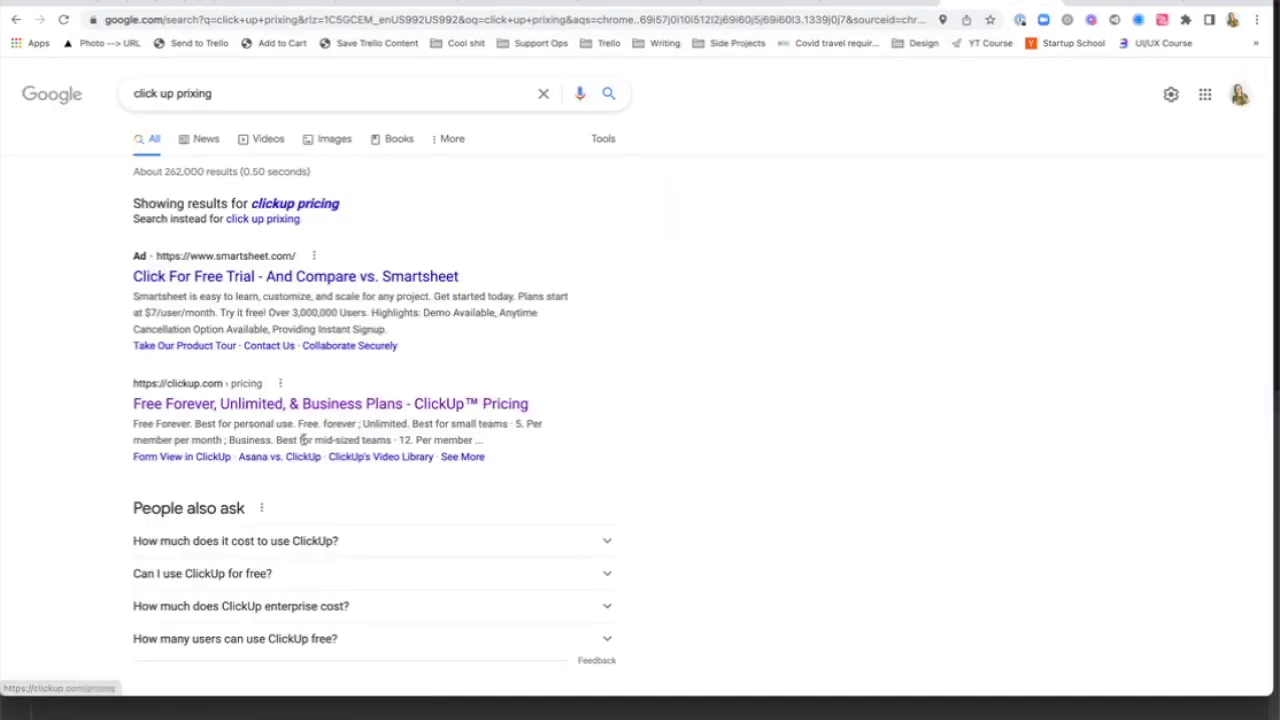
scroll(215, 305, "down", 2)
left_click(215, 305)
key("ctrl+Tab")
scroll(243, 423, "down", 2)
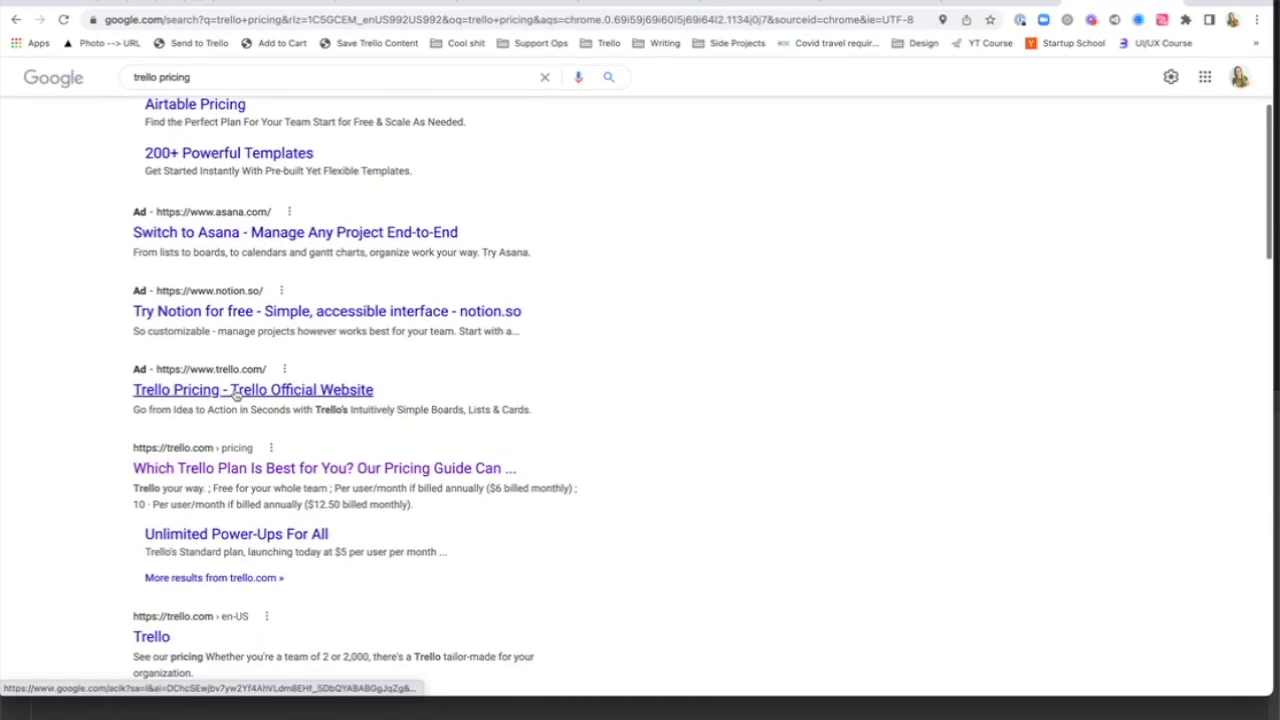
Review the plans and included features on the ClickUp pricing page and the Trello pricing page
key("ctrl+shift+Tab")
scroll(600, 405, "down", 1)
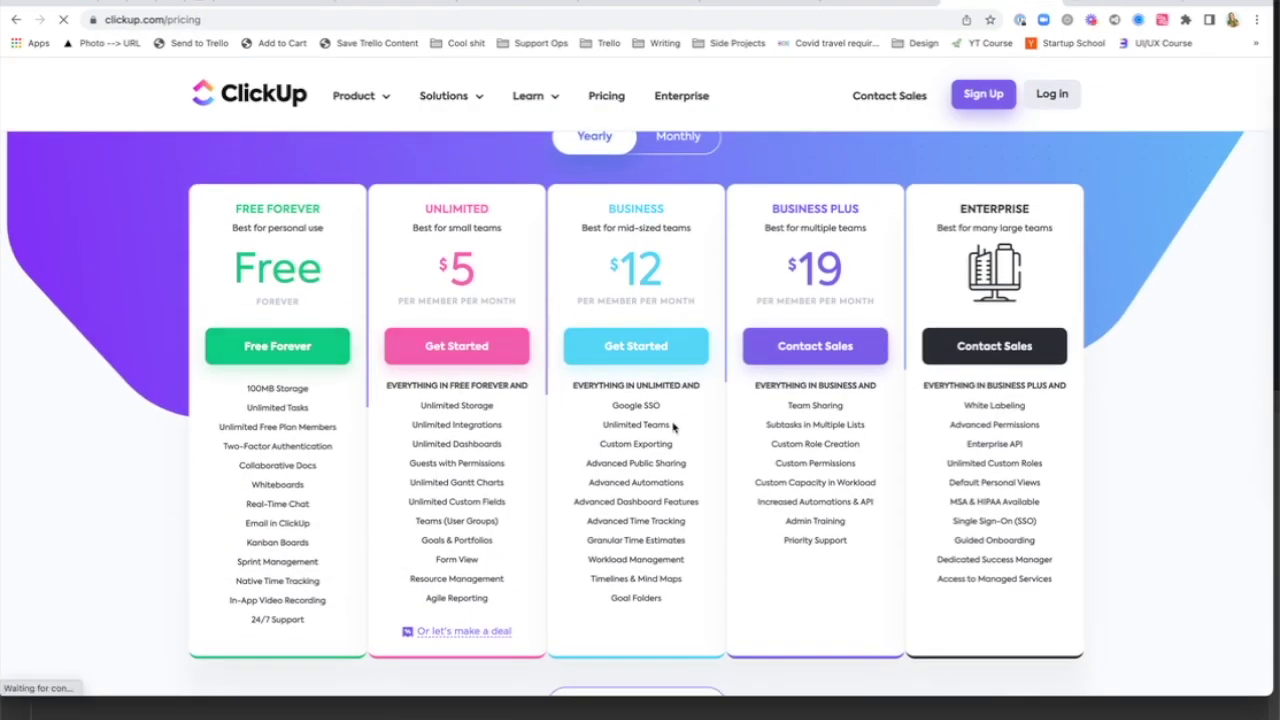
scroll(673, 428, "down", 10)
scroll(673, 428, "down", 10)
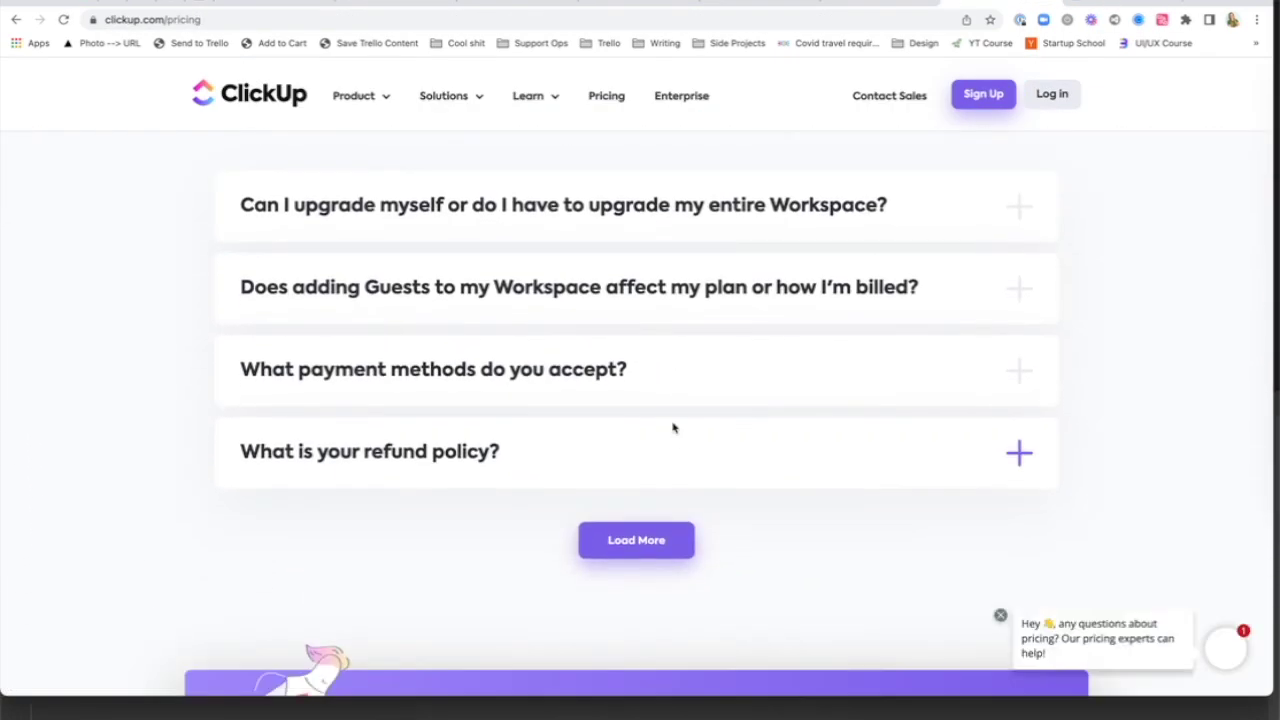
key("ctrl+Tab")
scroll(515, 358, "down", 8)
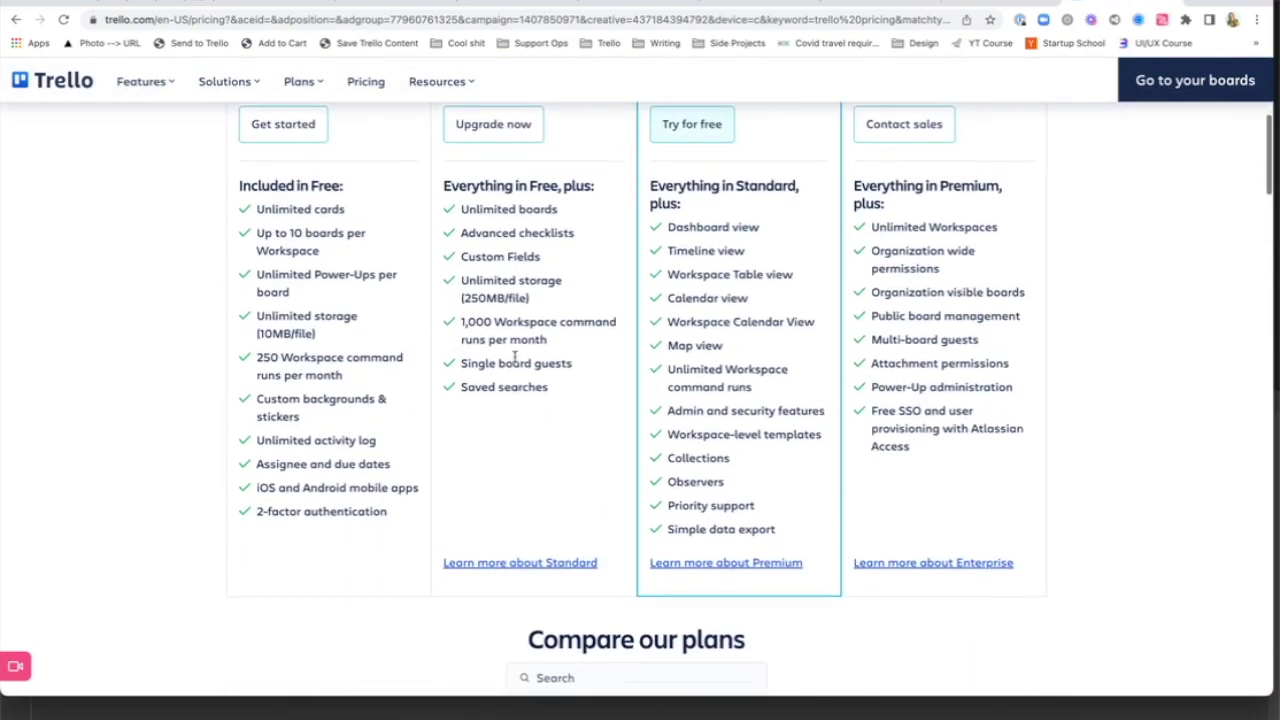
scroll(515, 362, "down", 10)
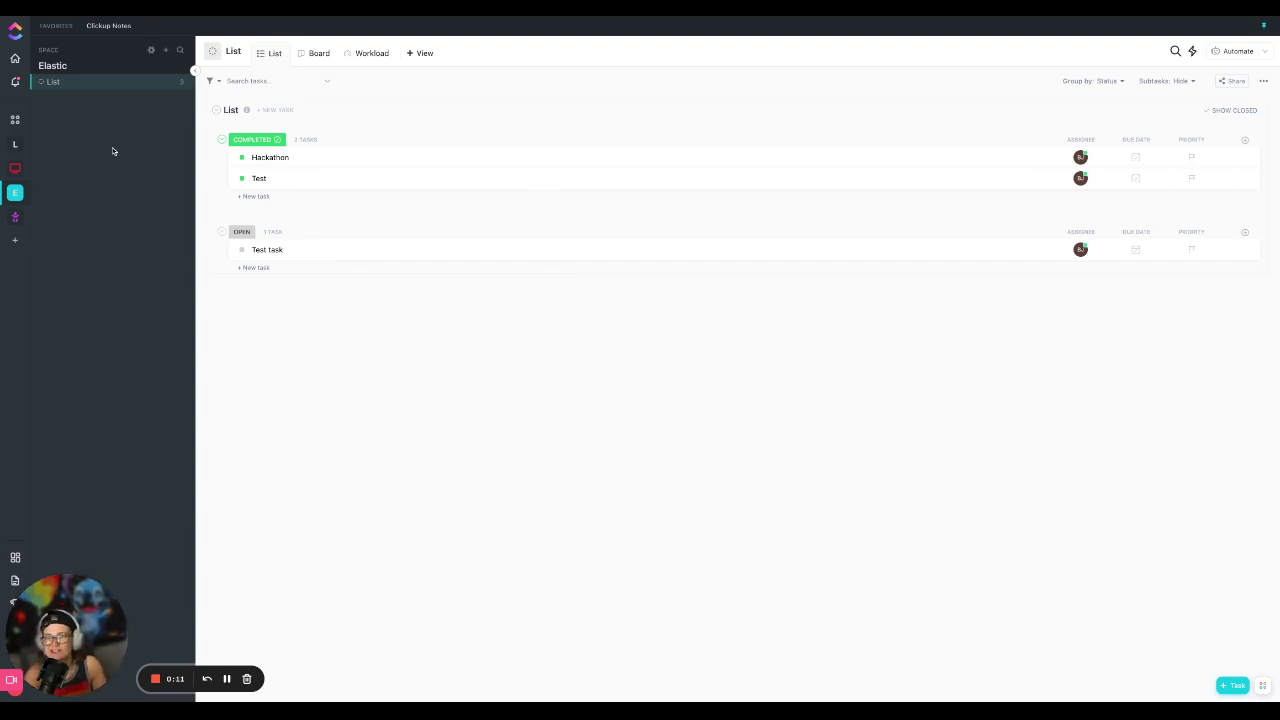
Add a task named "item" to the Open group of the Elastic space's list in ClickUp
left_click(258, 267)
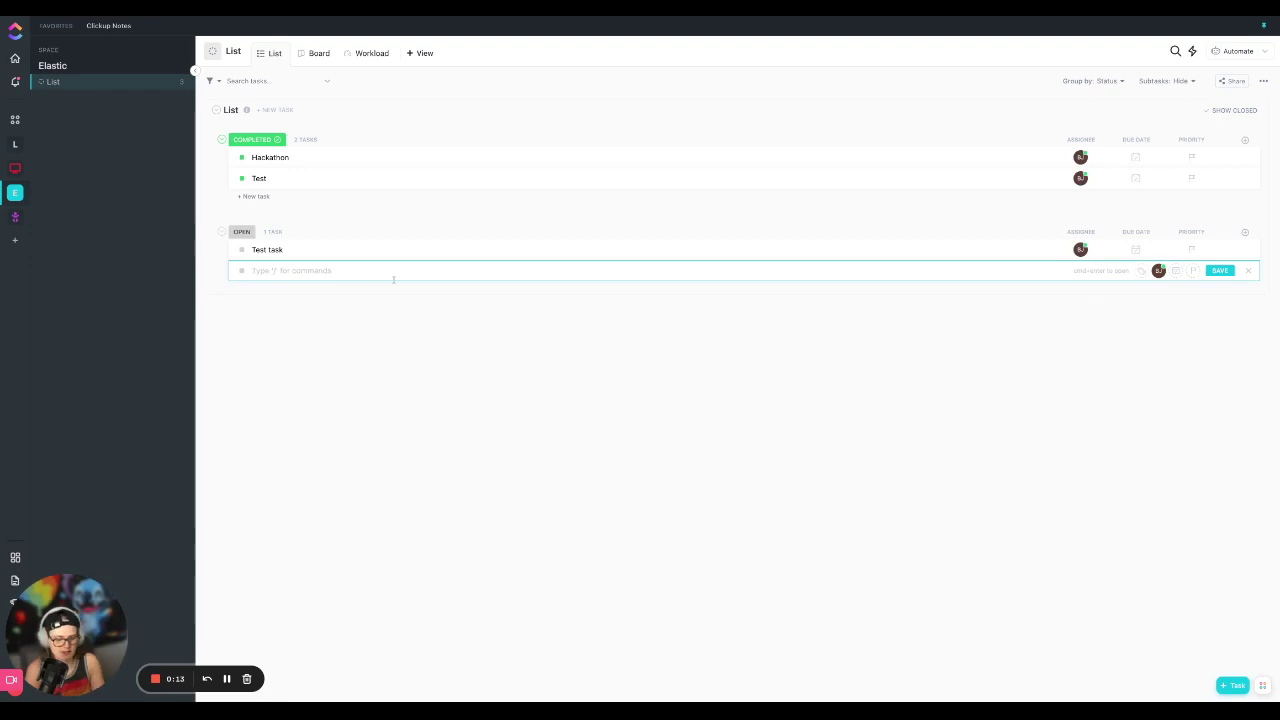
type("item")
key("Return")
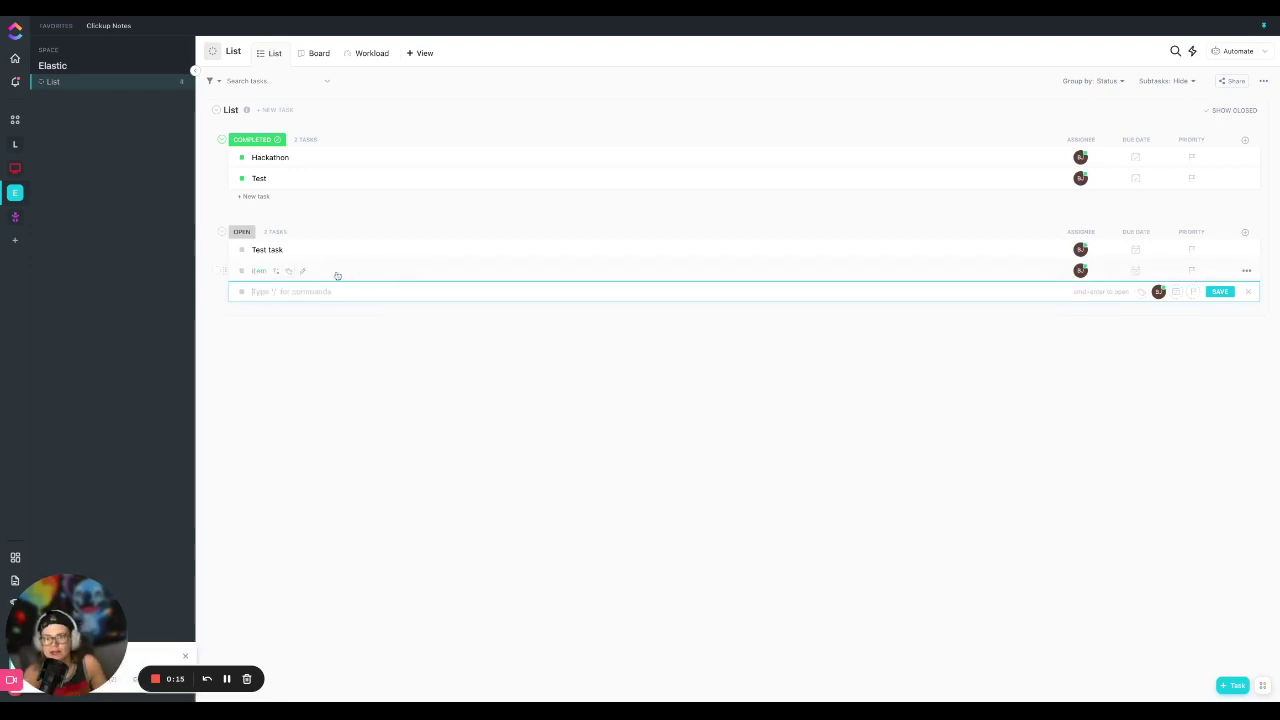
Attach a new Doc titled "make a doc" to the item task
left_click(343, 272)
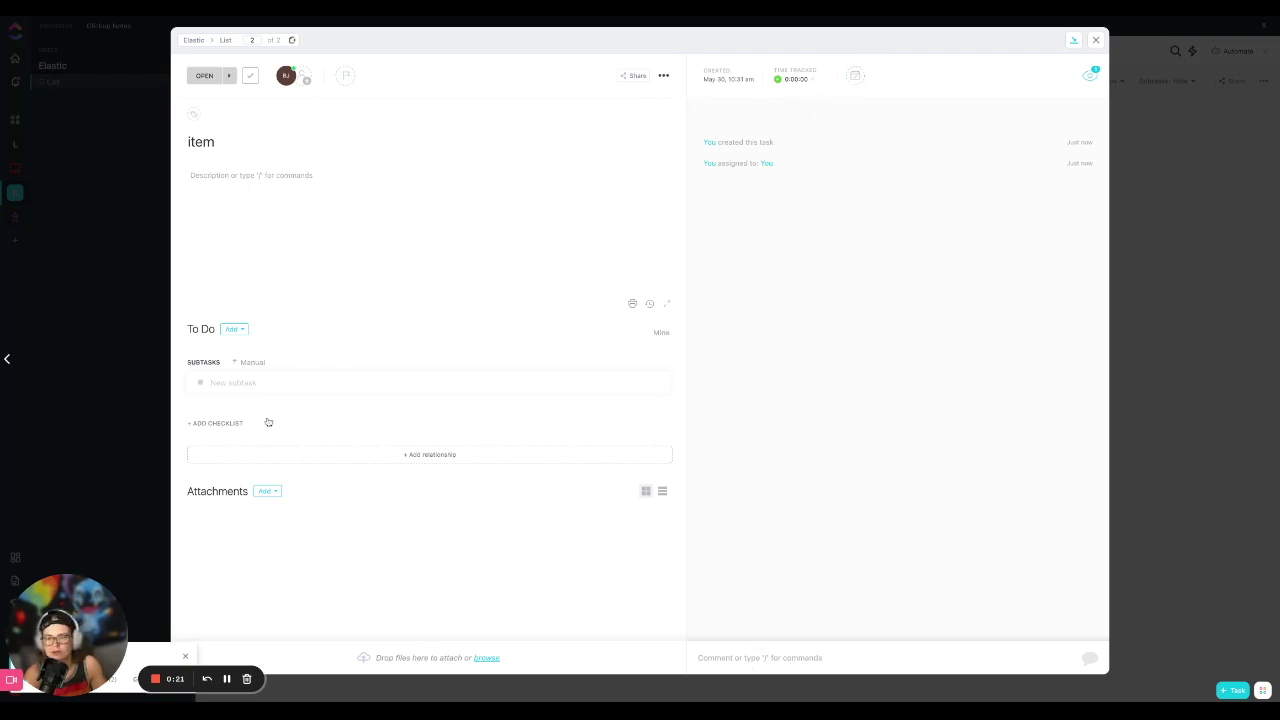
left_click(266, 491)
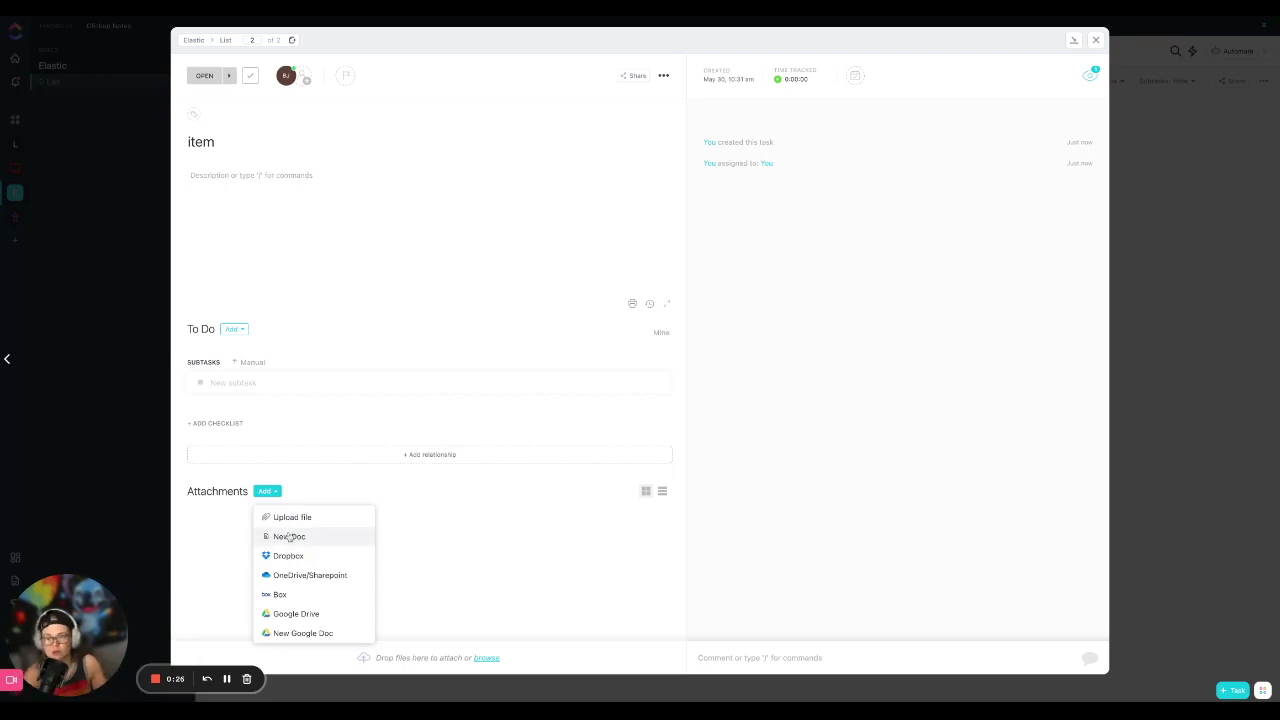
left_click(474, 500)
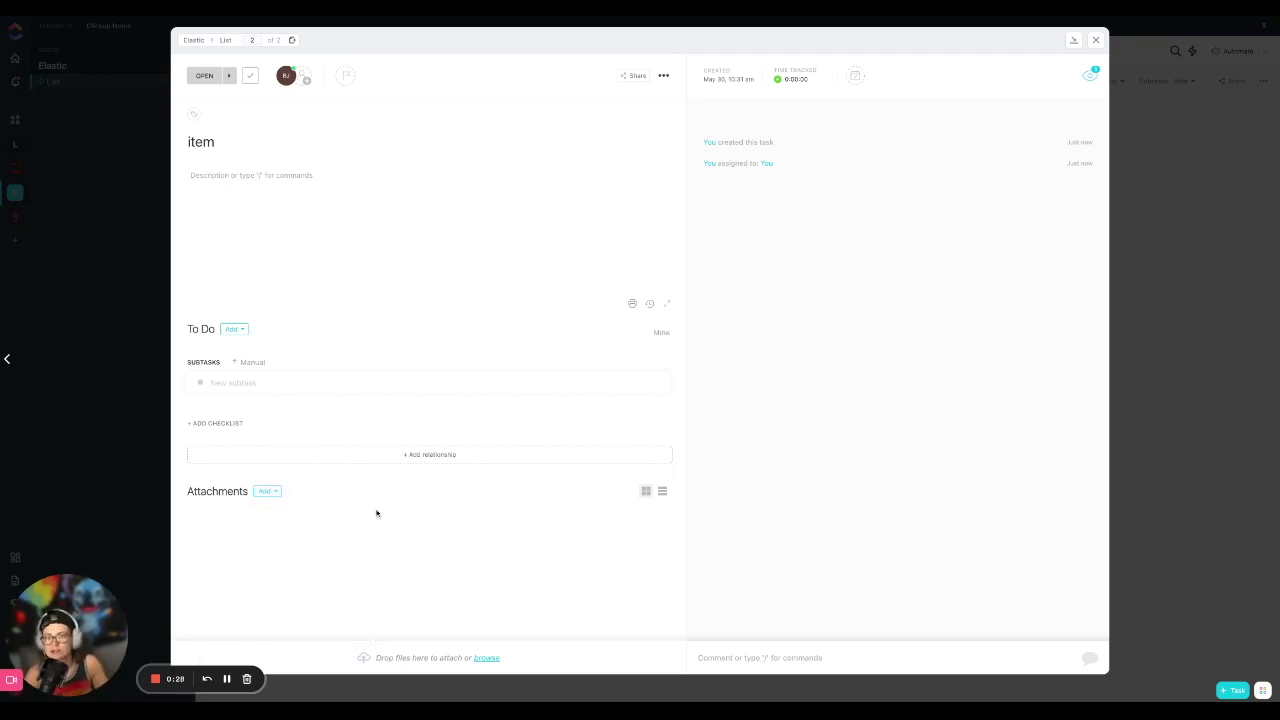
type("make it")
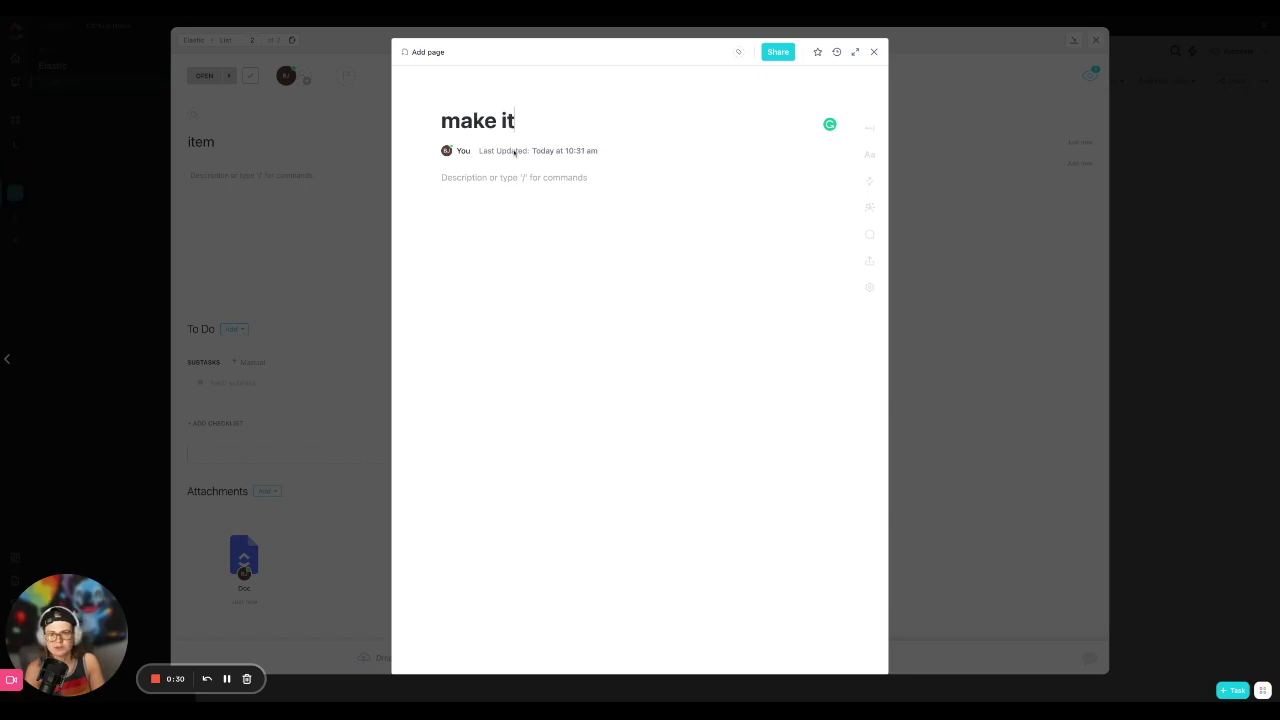
key("BackSpace")
key("BackSpace")
type("a doc")
key("Return")
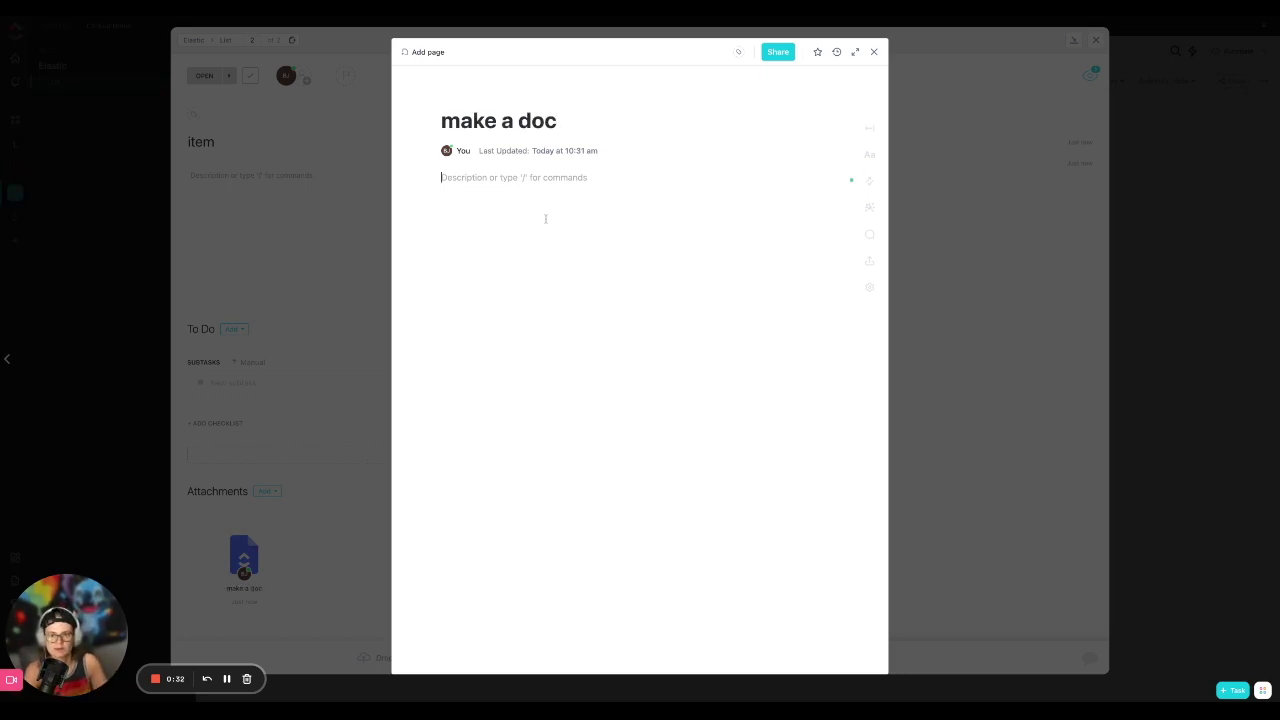
Insert a red banner into the doc's body and start its text with "this is"
type("/")
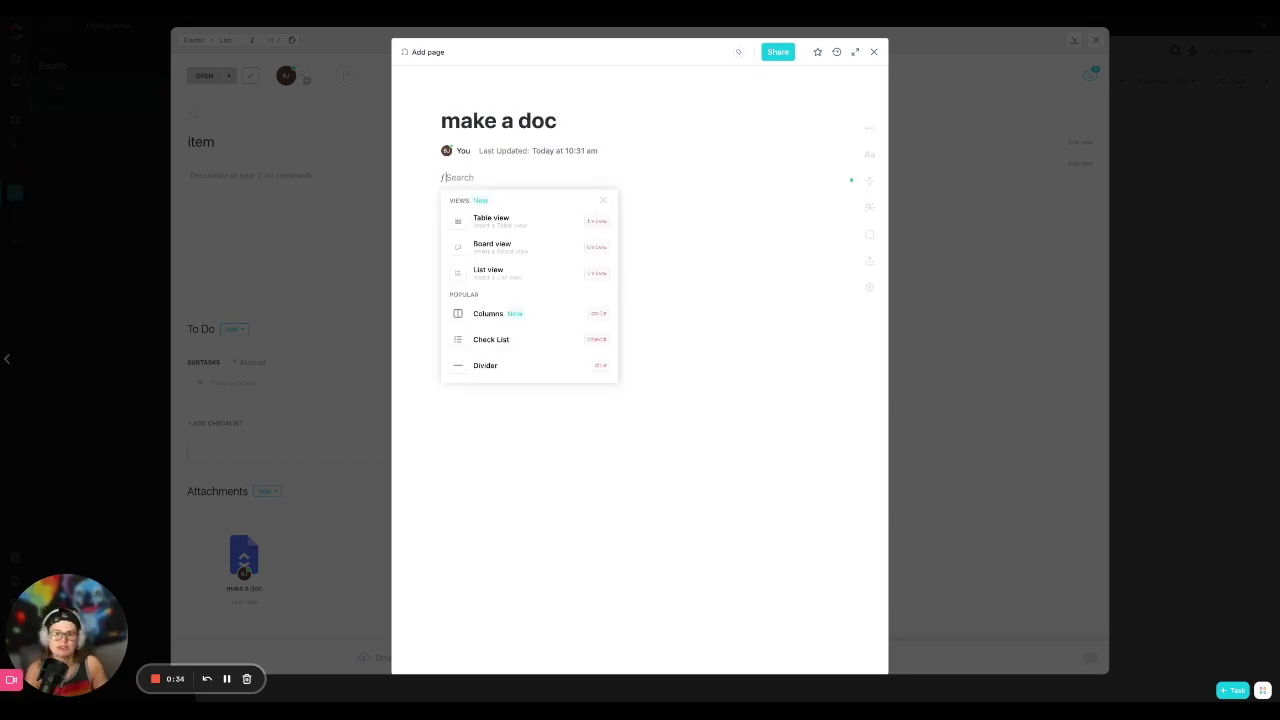
scroll(523, 285, "down", 5)
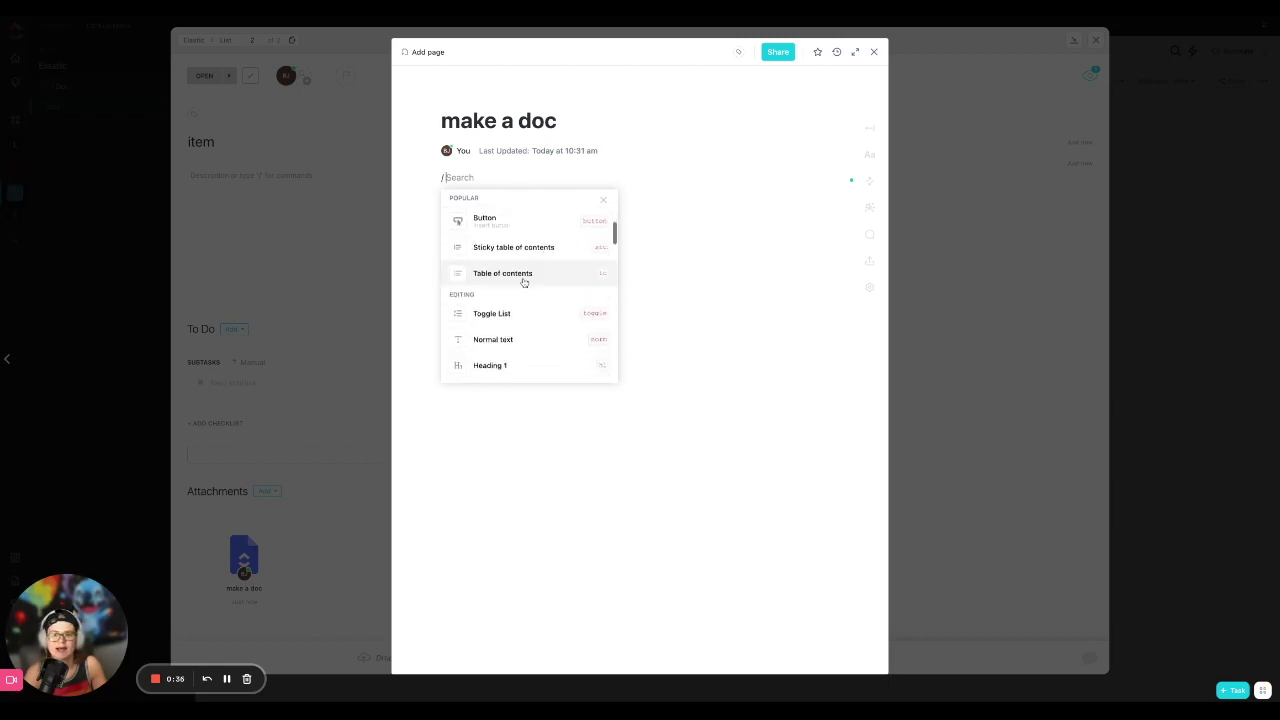
scroll(523, 283, "down", 10)
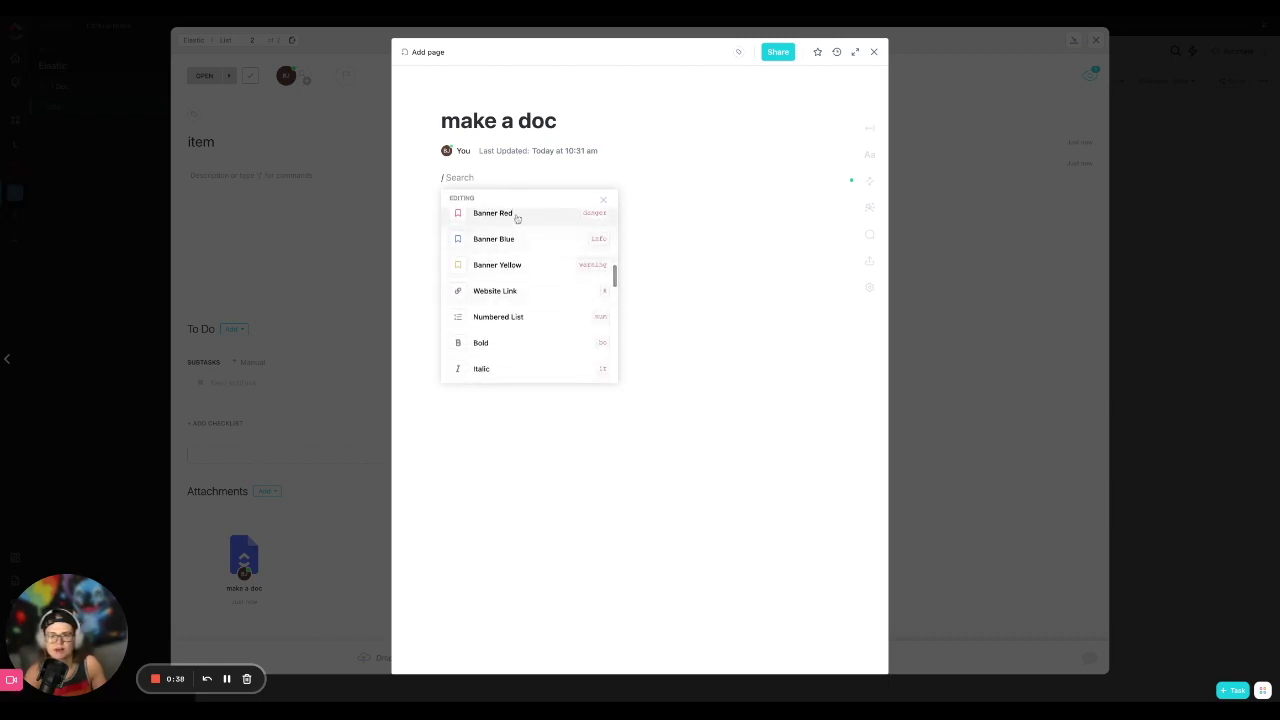
left_click(517, 214)
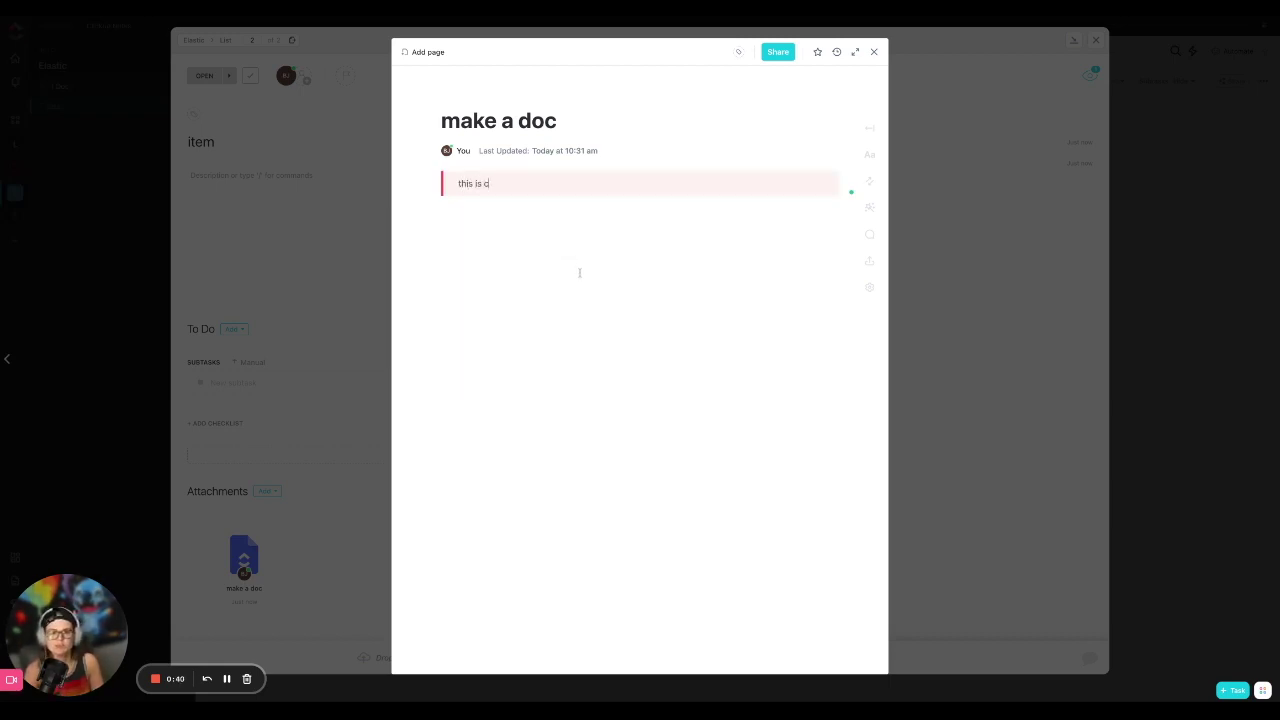
Save the doc as a favorite named "make a doc" and return to the item task
left_click(817, 51)
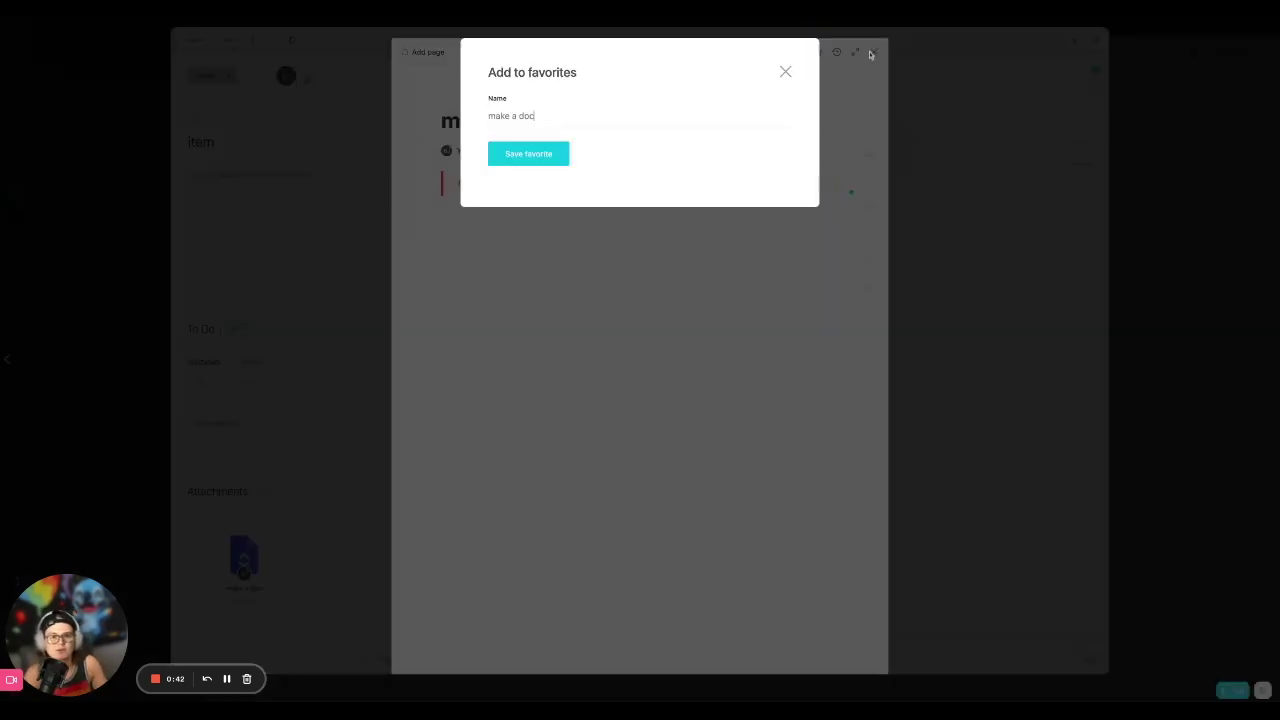
left_click(528, 153)
left_click(873, 51)
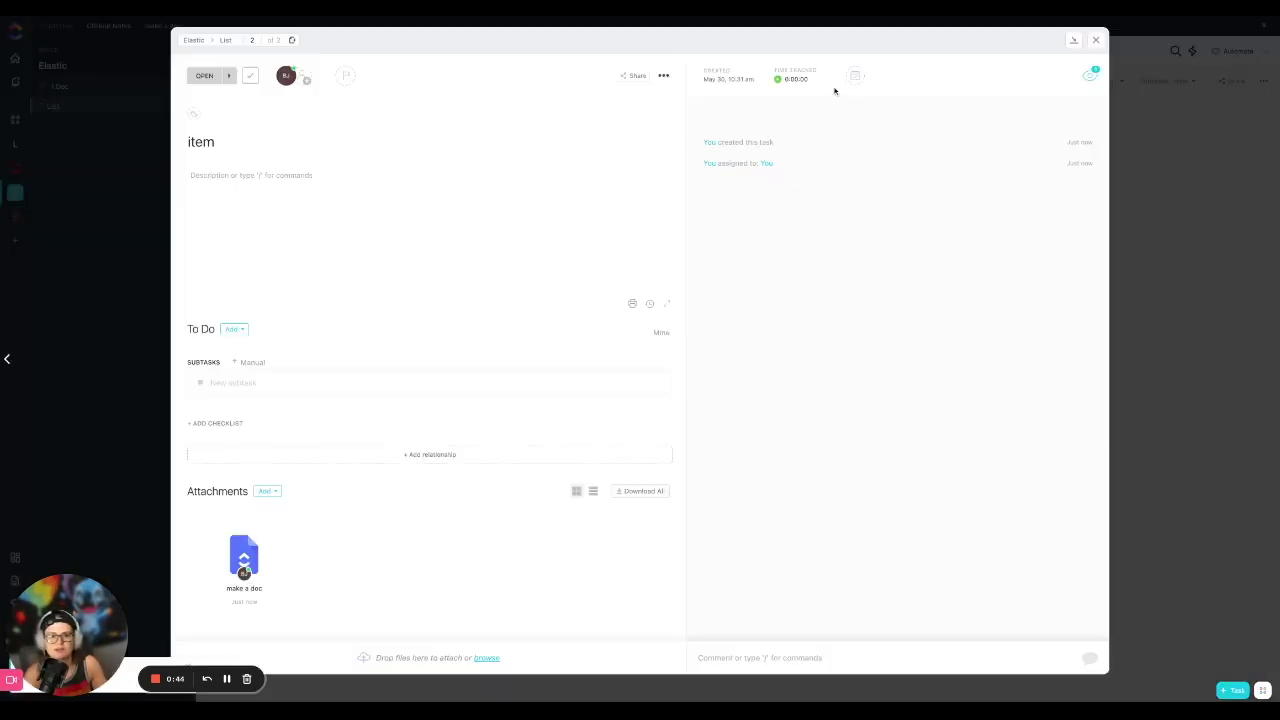
Advance the item task's status to Next Up, and then set it to Review
left_click(230, 78)
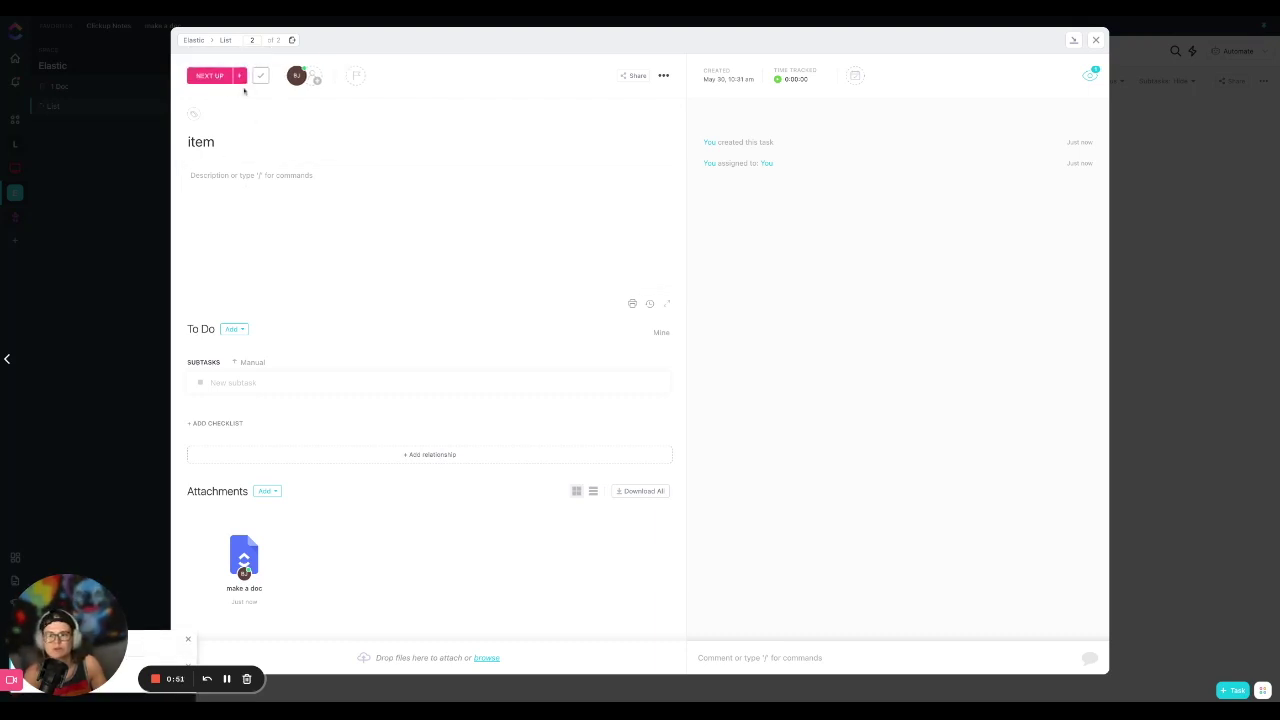
left_click(209, 76)
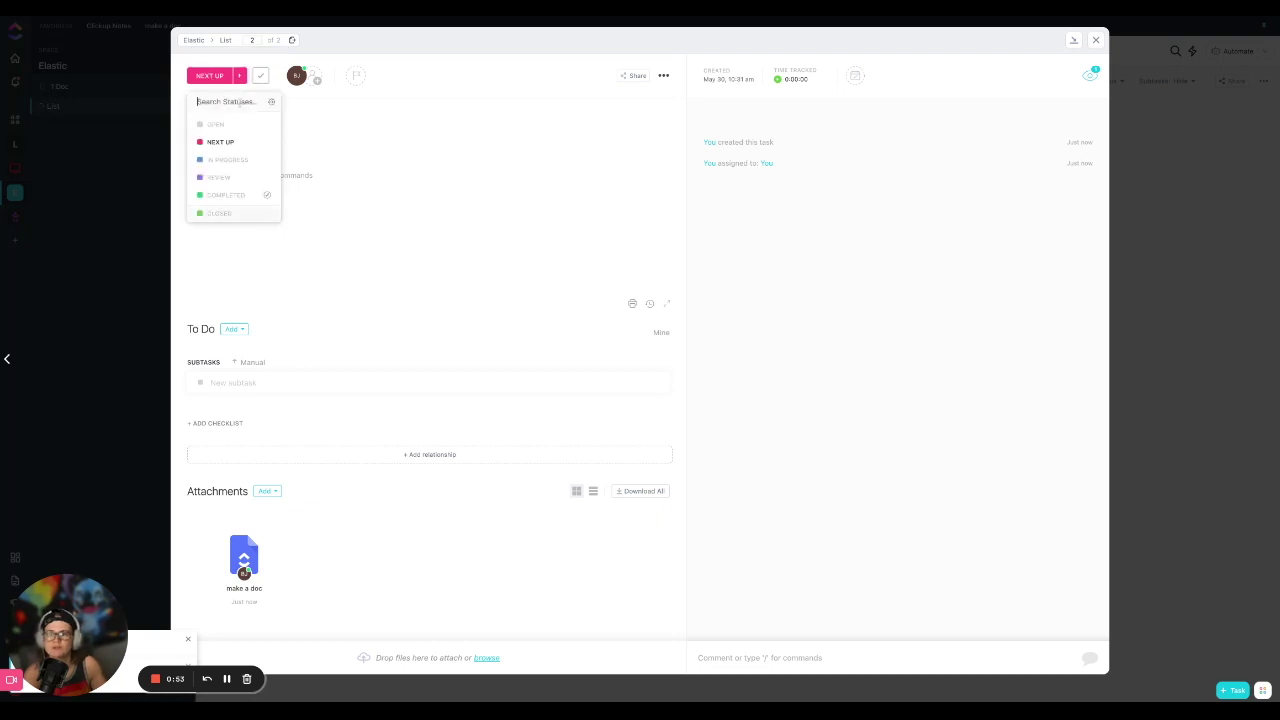
left_click(219, 178)
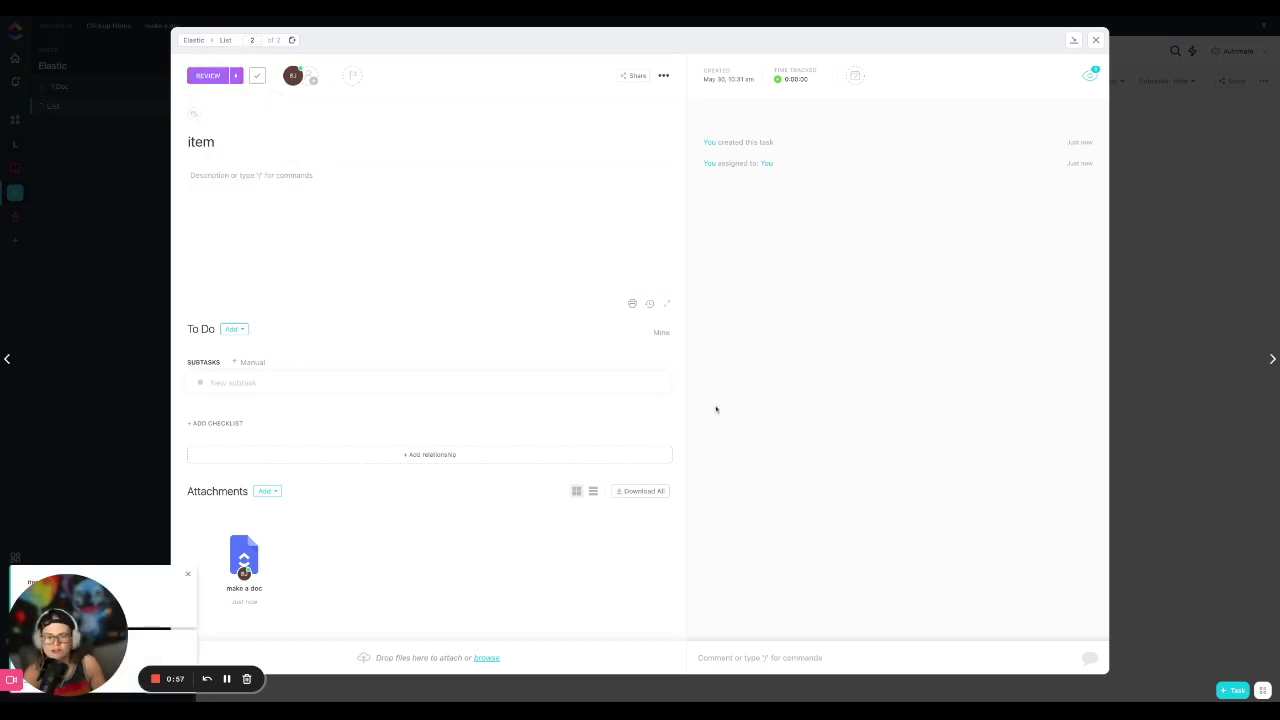
Examine the new subtask entry and relationship options of the item task, and return to the task list
left_click(270, 384)
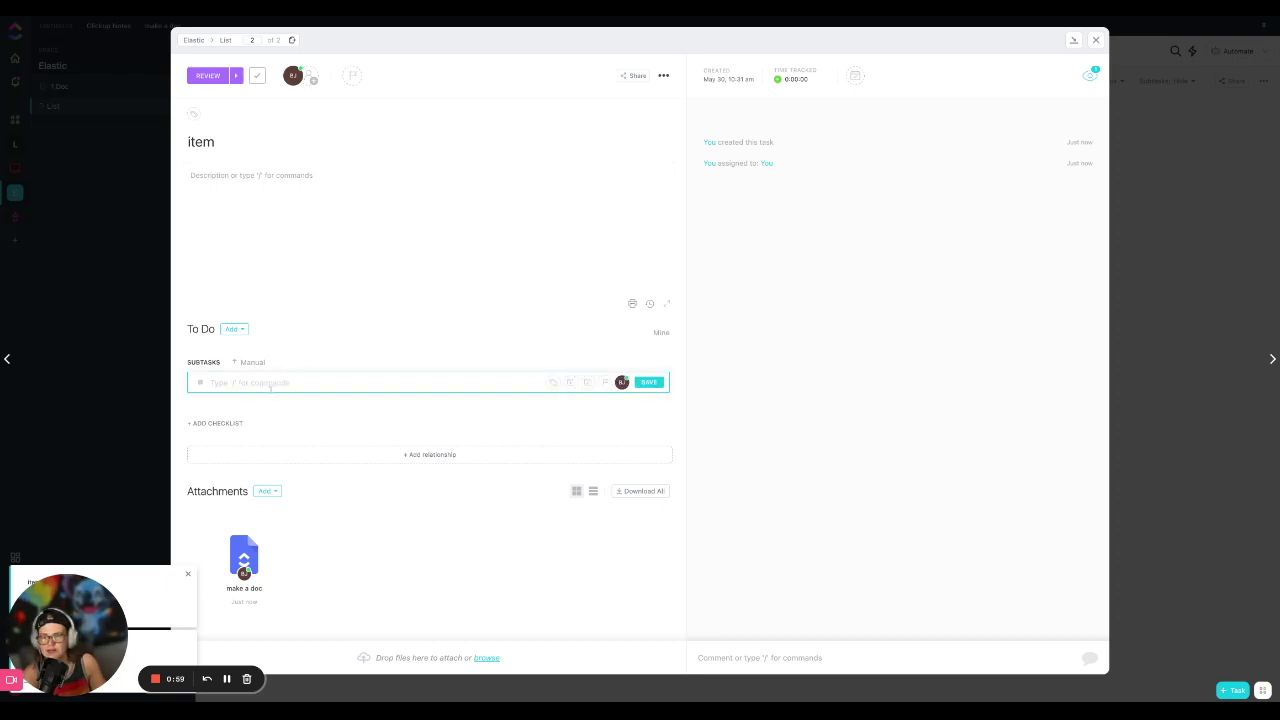
left_click(296, 458)
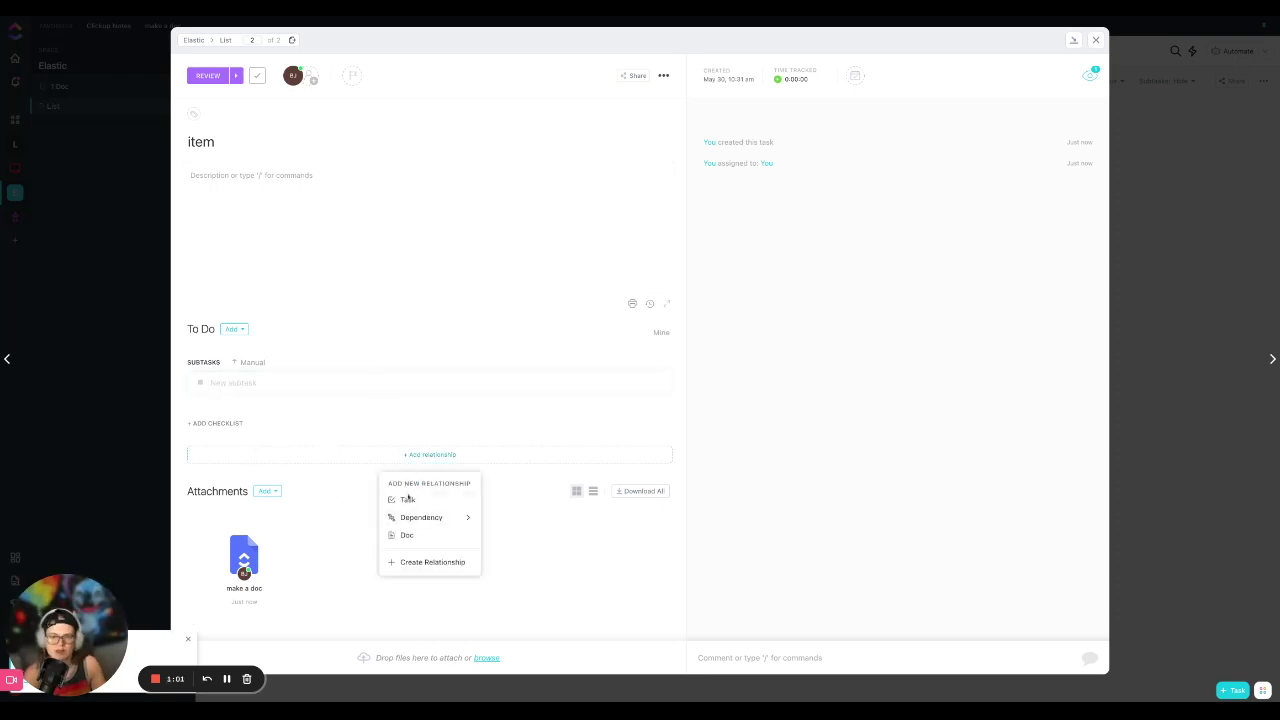
left_click(328, 410)
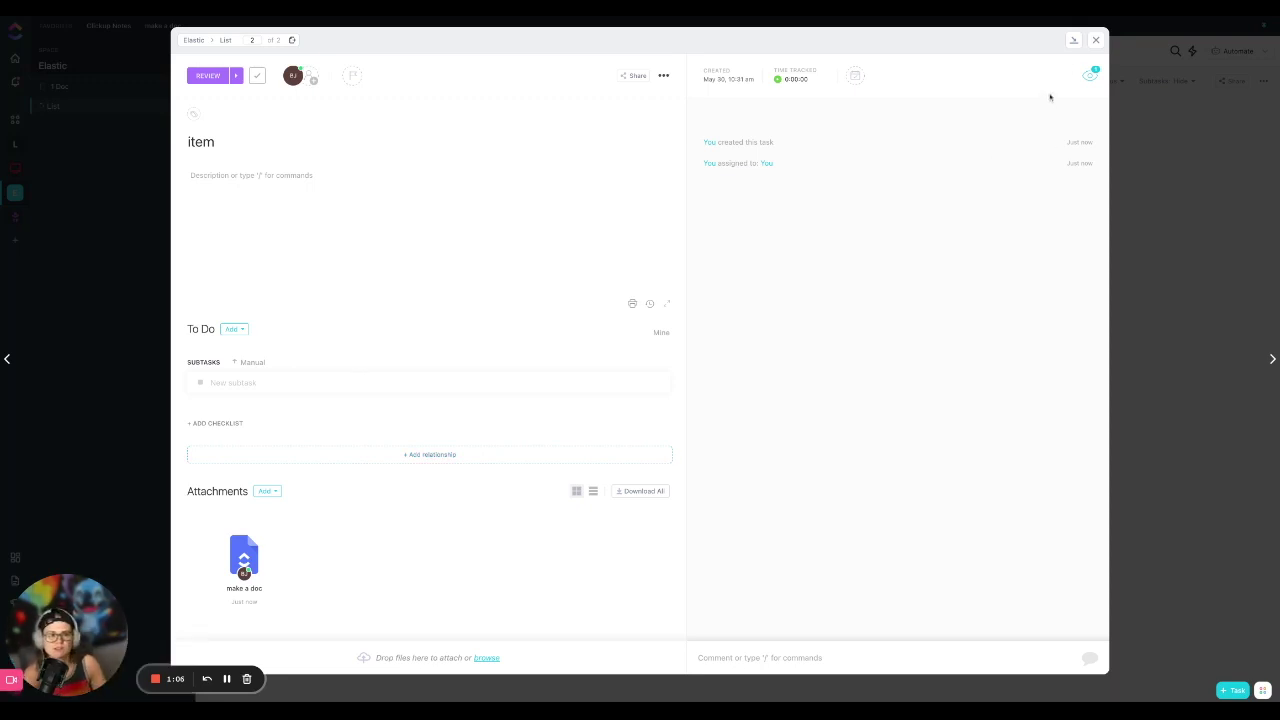
left_click(1096, 42)
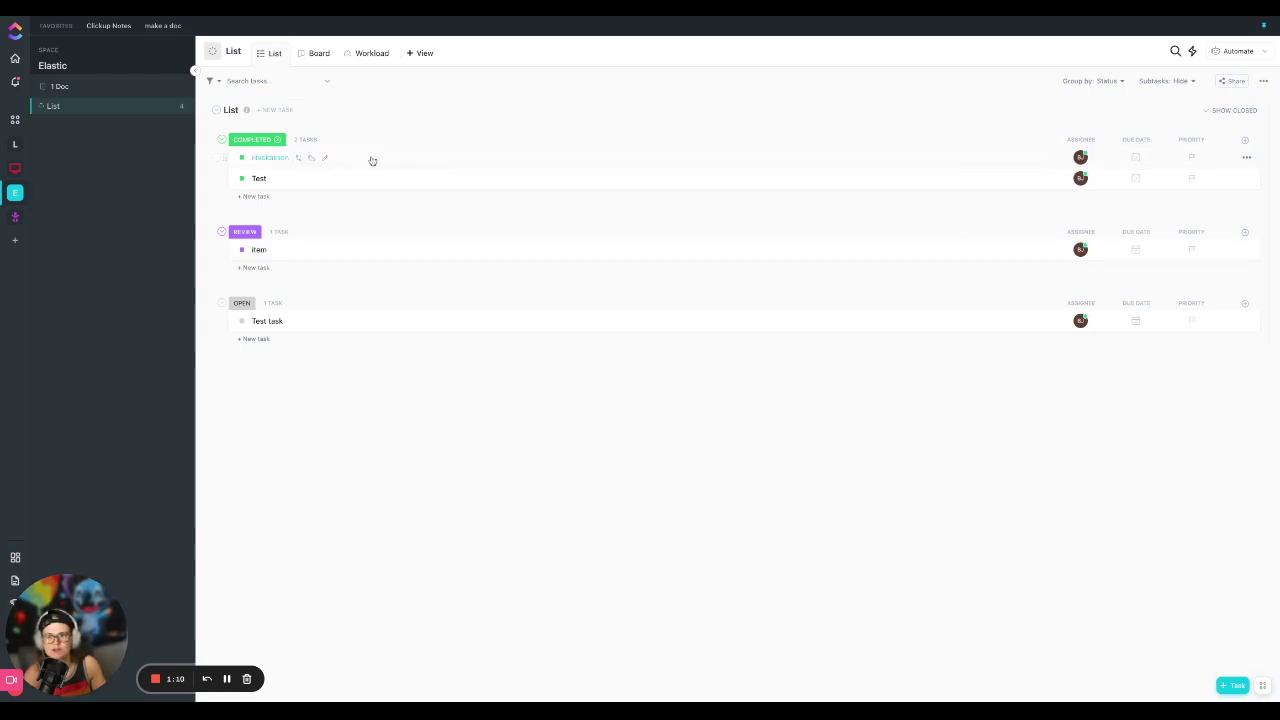
left_click_drag(372, 160, 389, 254)
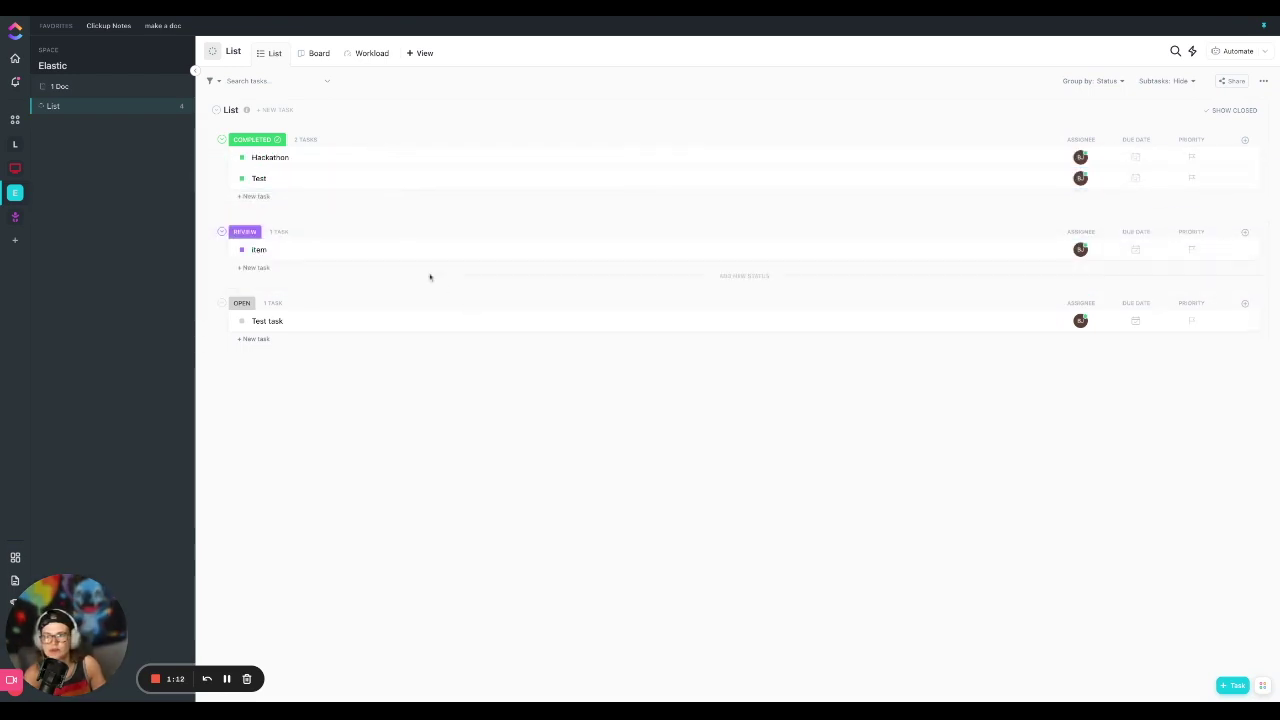
Collapse and re-expand the Elastic space's list, and view its tasks in the Board and Workload views
left_click(218, 112)
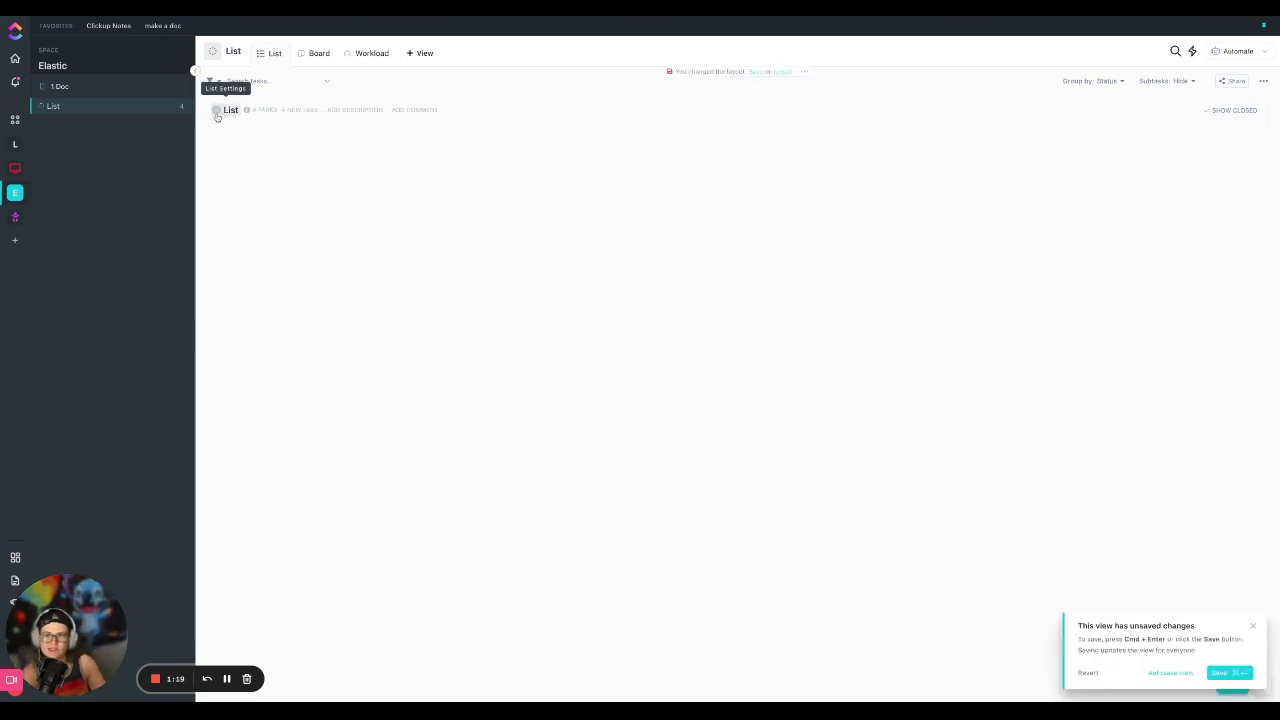
left_click(217, 112)
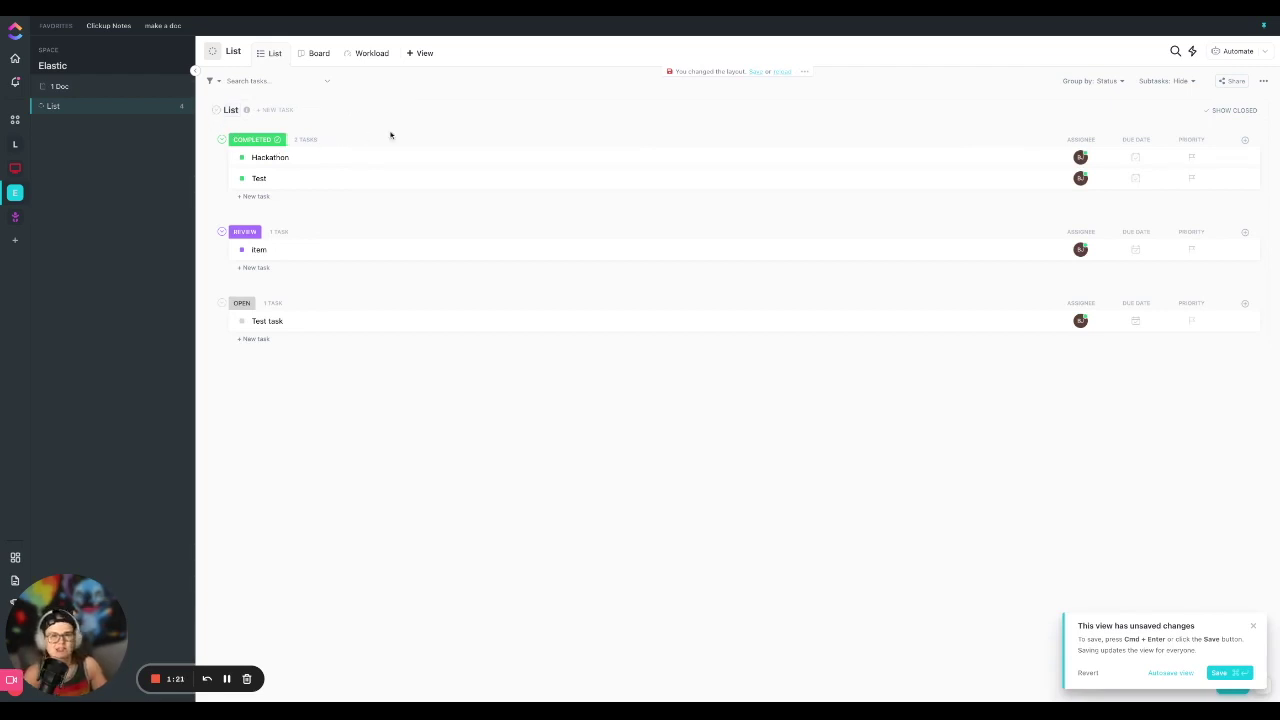
left_click(316, 57)
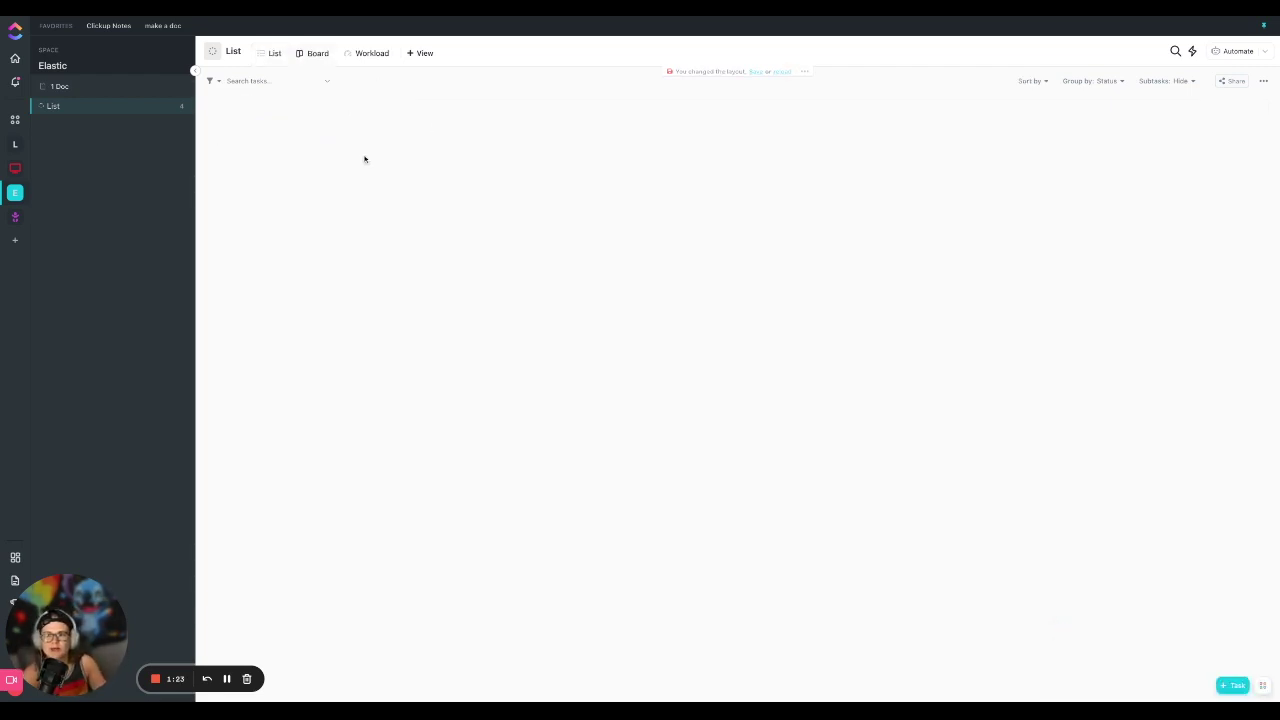
left_click(364, 56)
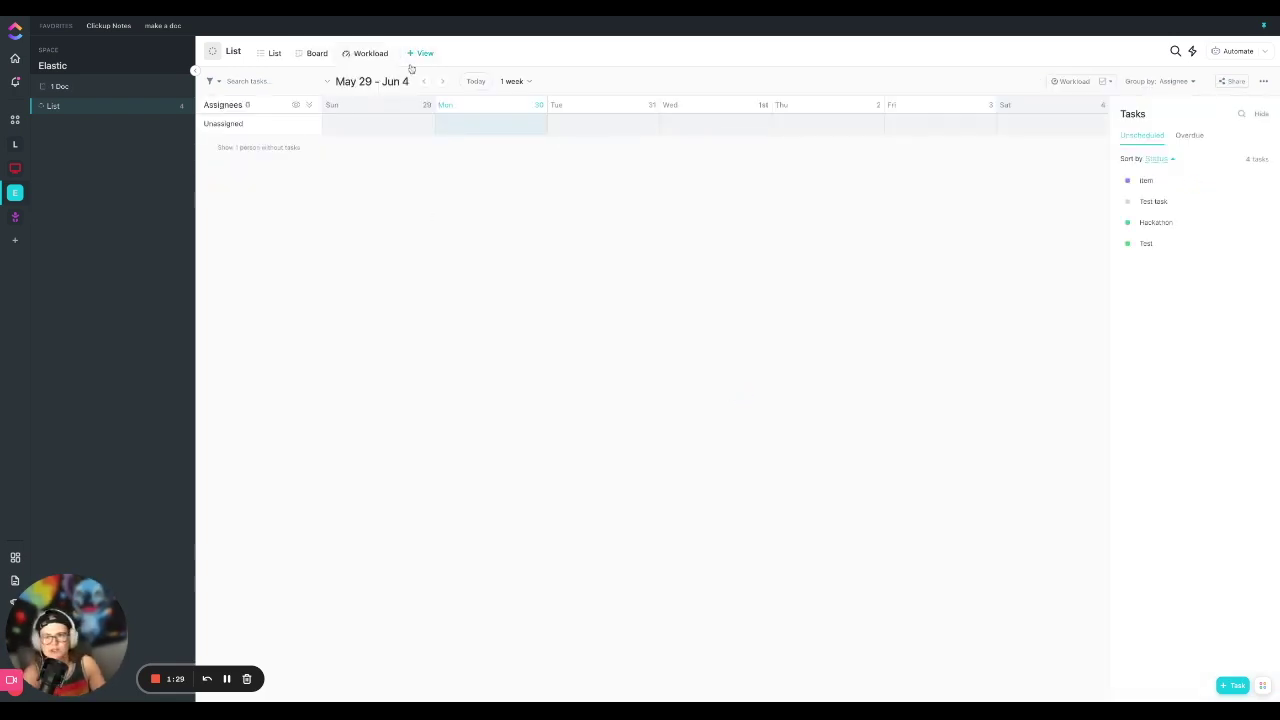
Open the goal "Sell 1 course a month" and examine the progress options of its course hosting target
left_click(15, 145)
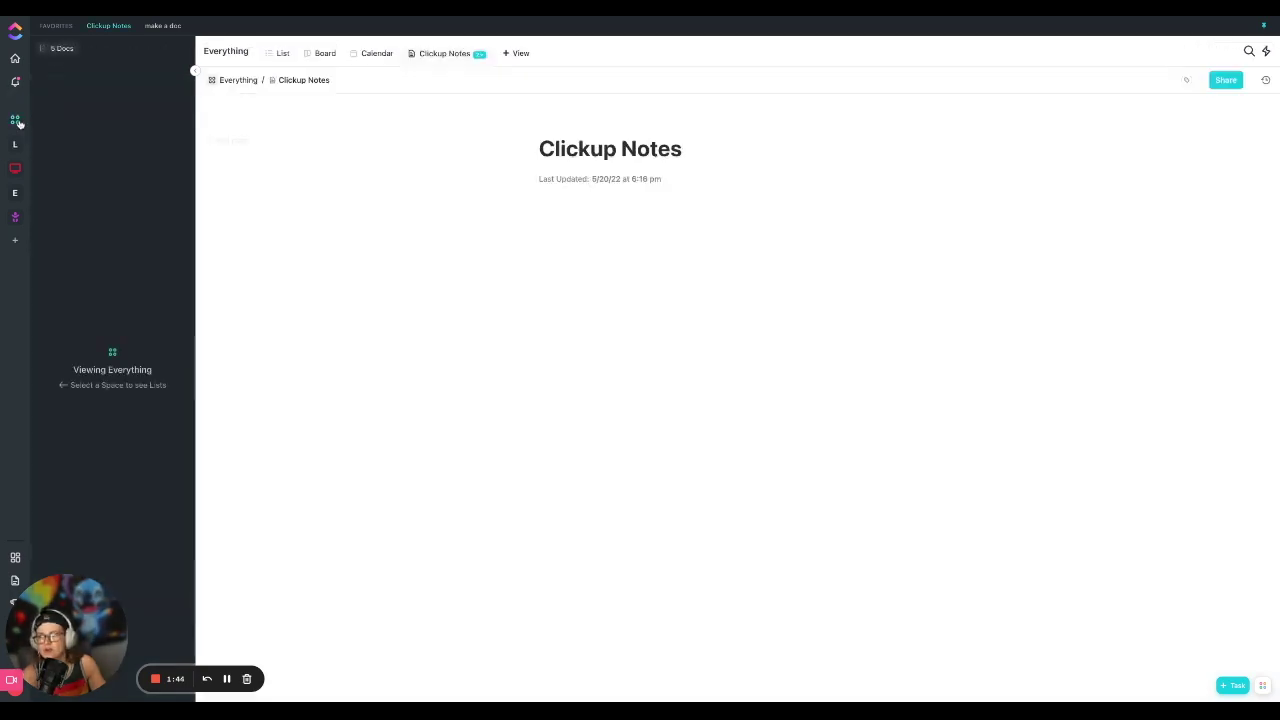
left_click(15, 59)
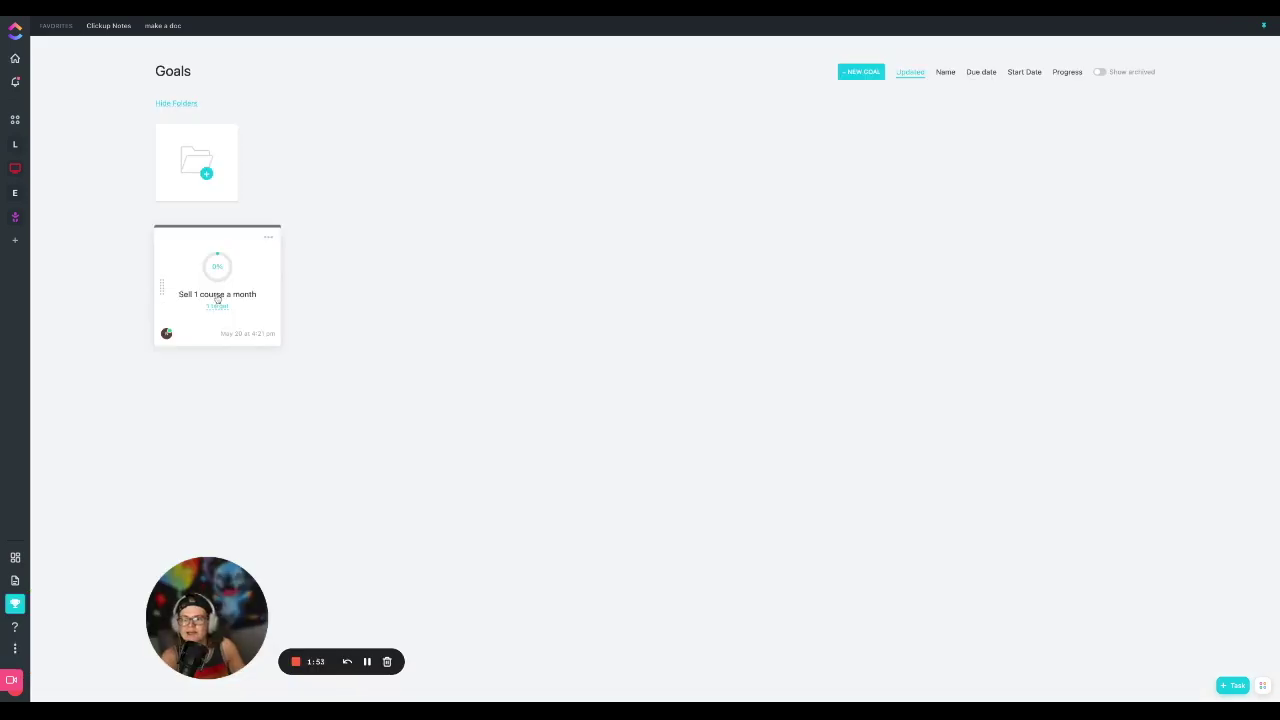
left_click(218, 298)
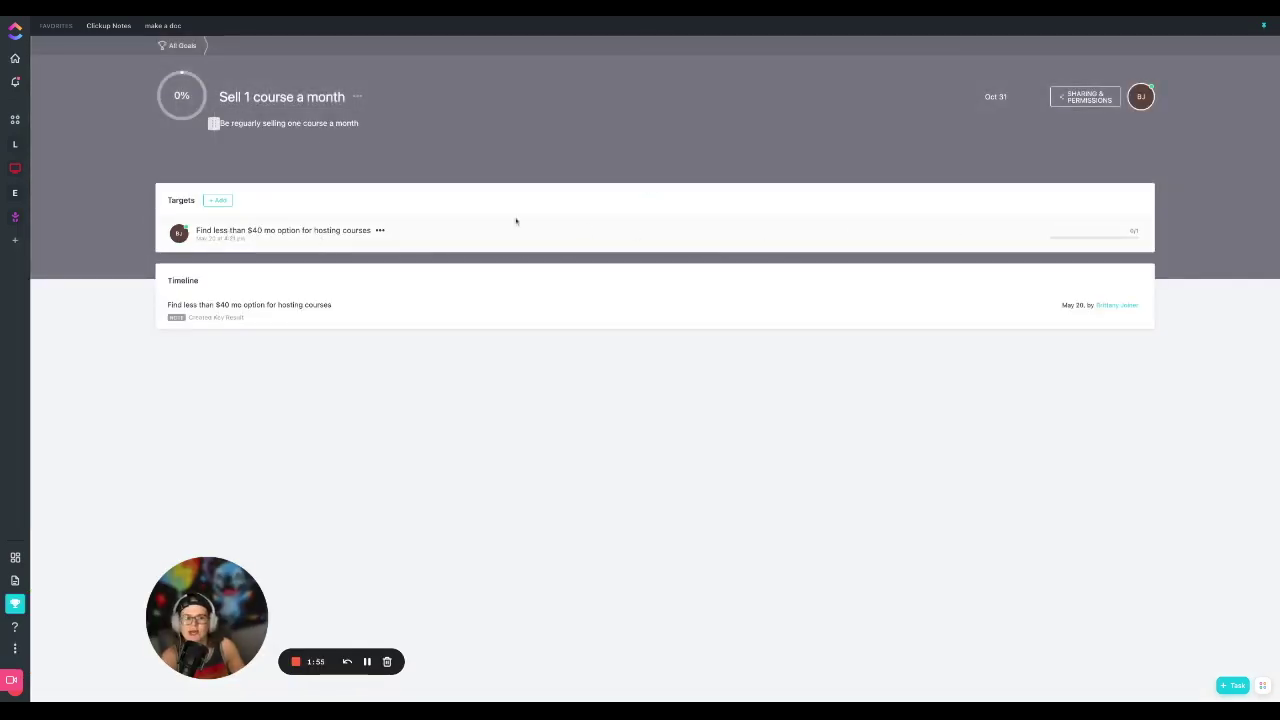
left_click(449, 229)
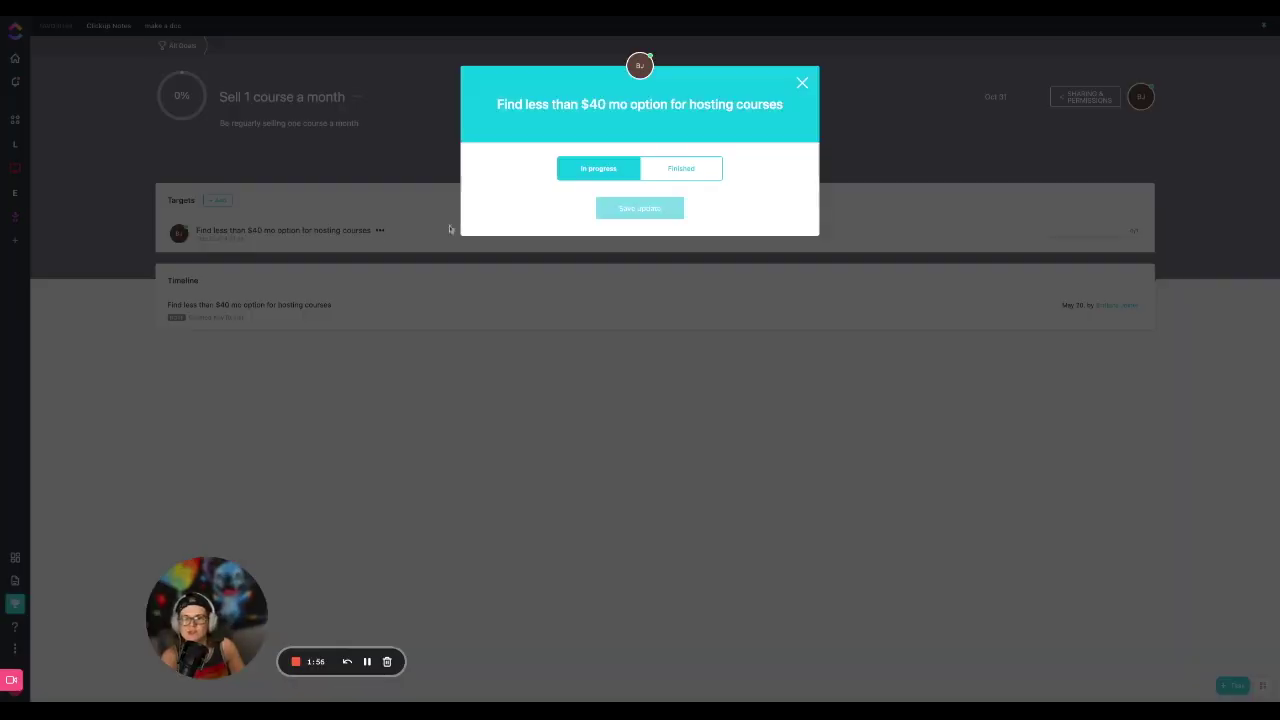
left_click(802, 83)
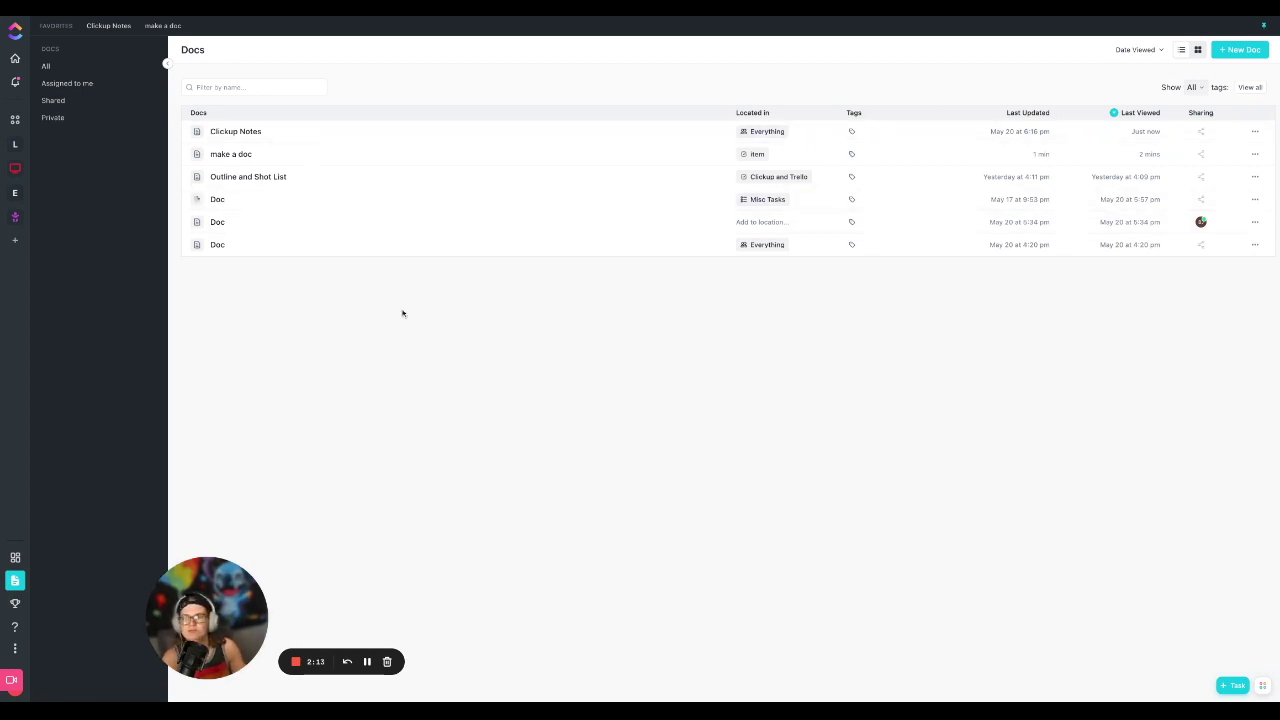
Create a new untitled private doc, bring up the slash commands in its body, and close it
left_click(1240, 49)
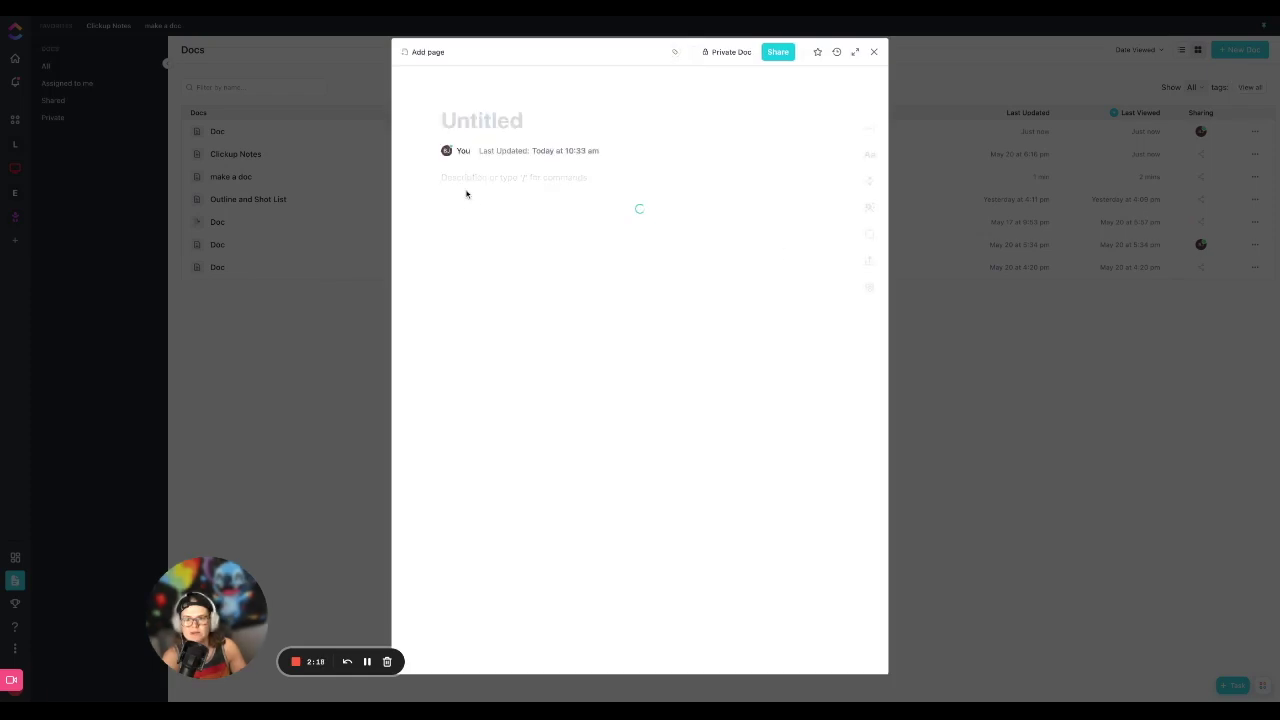
type("/")
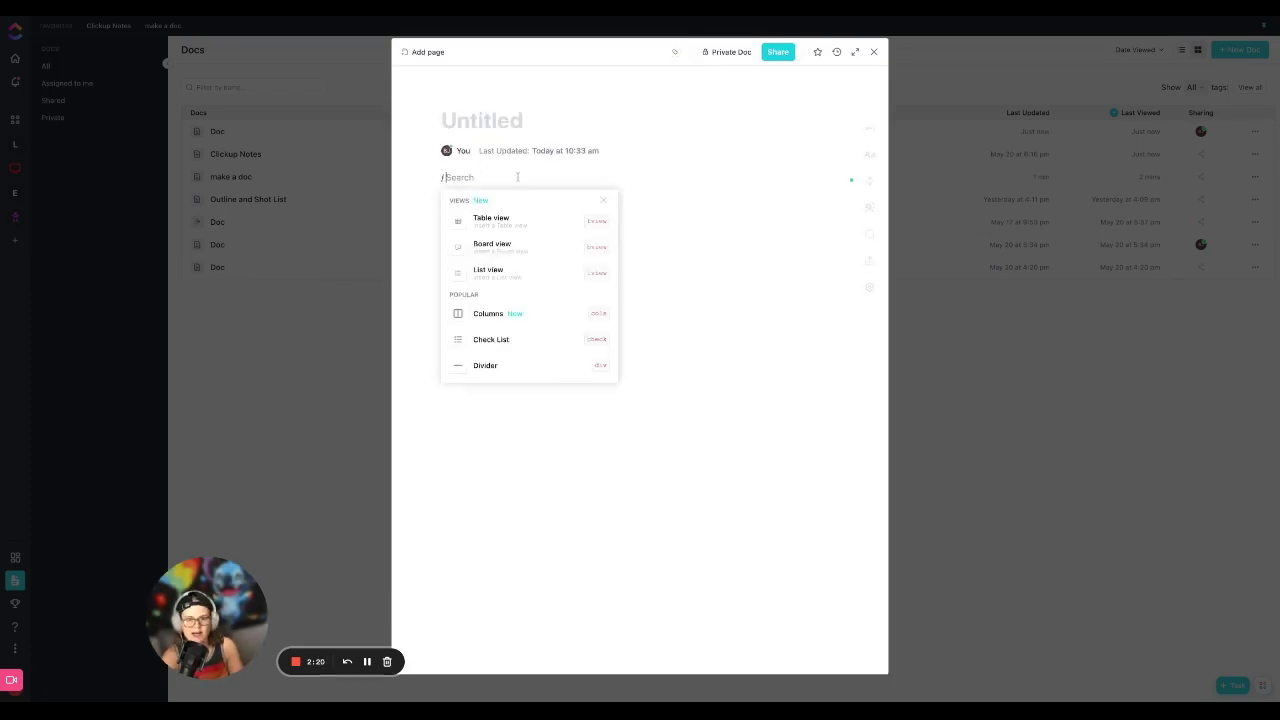
left_click(724, 52)
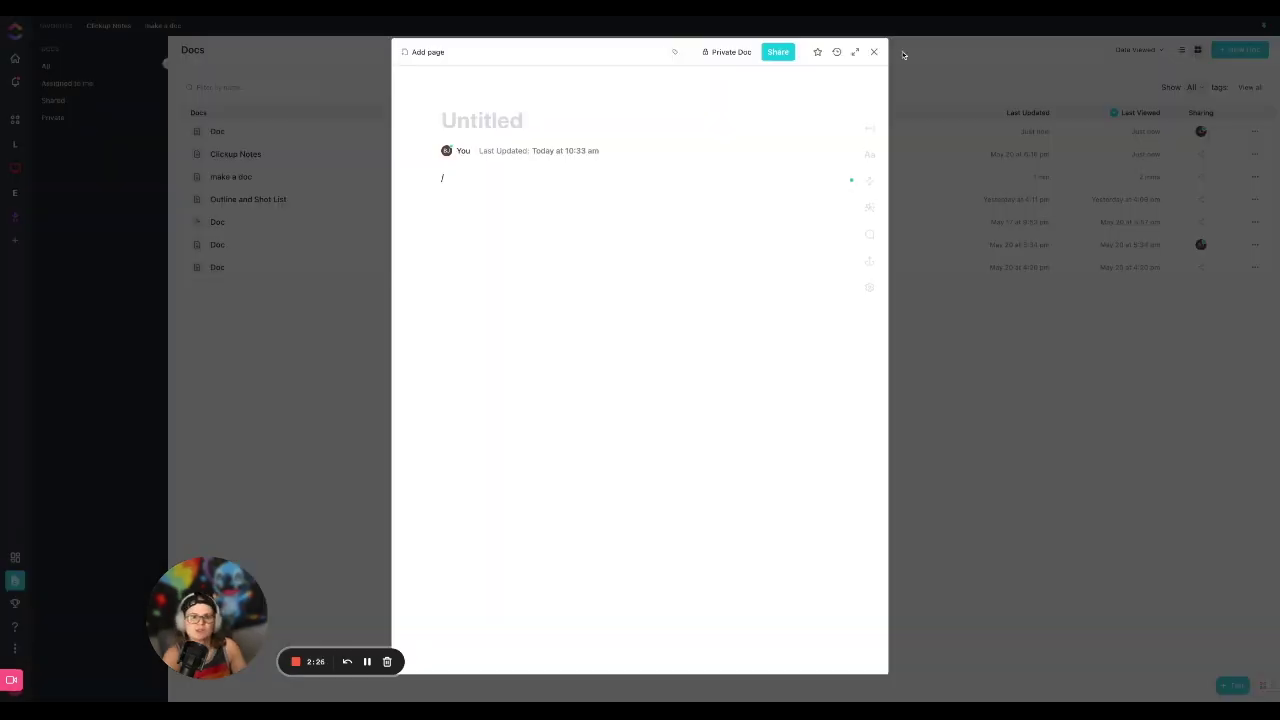
left_click(873, 51)
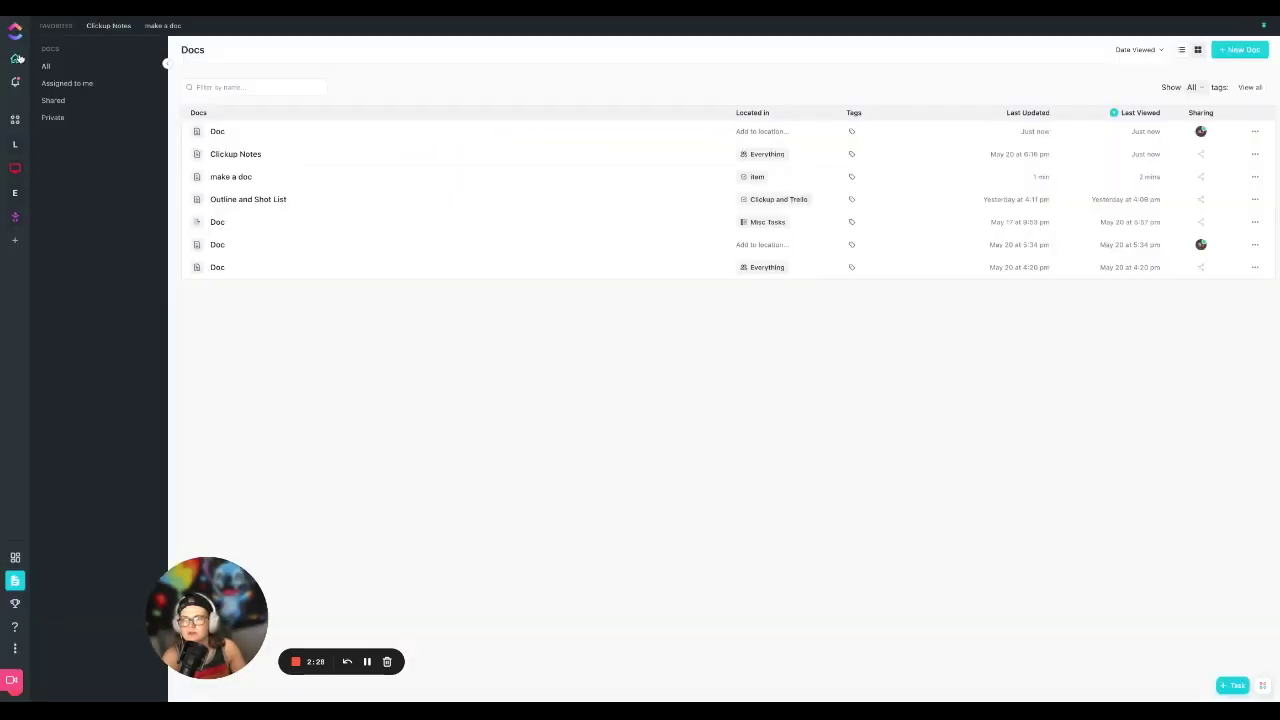
Schedule the "Video and blog post about side bar" task for 5:00 to 6:00 pm on the home page's May 30 calendar
left_click(15, 59)
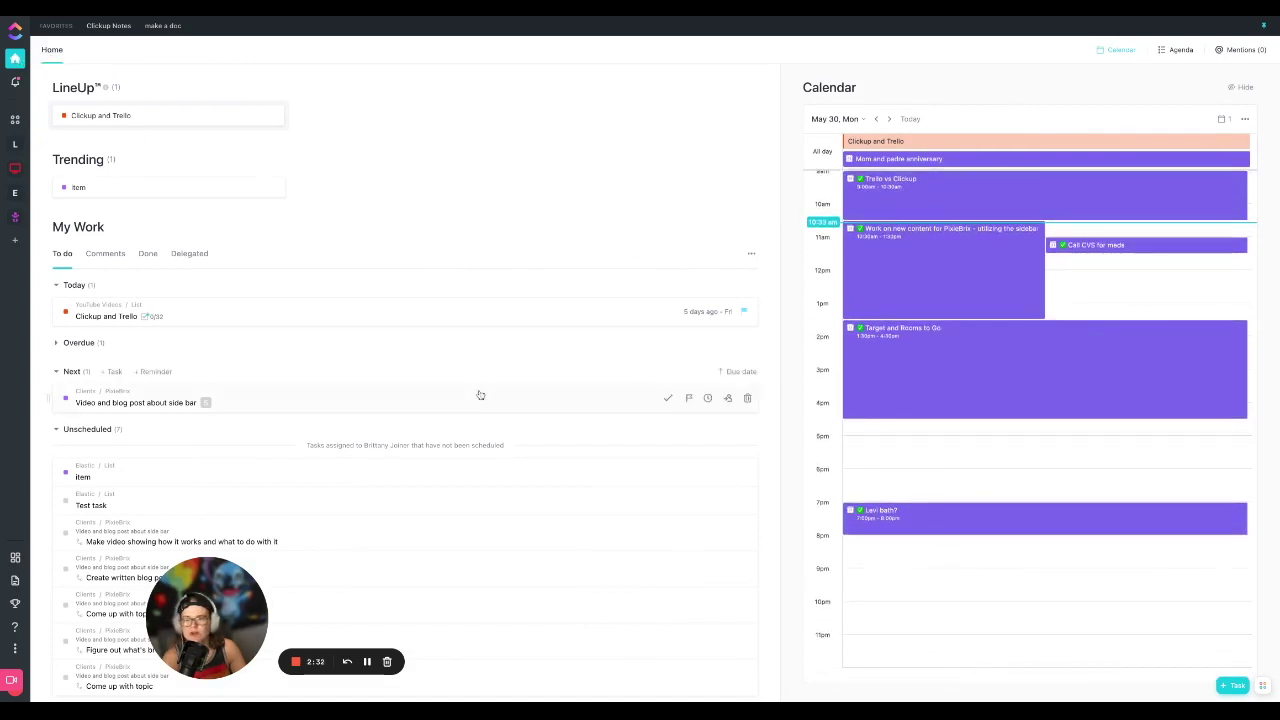
scroll(403, 329, "down", 1)
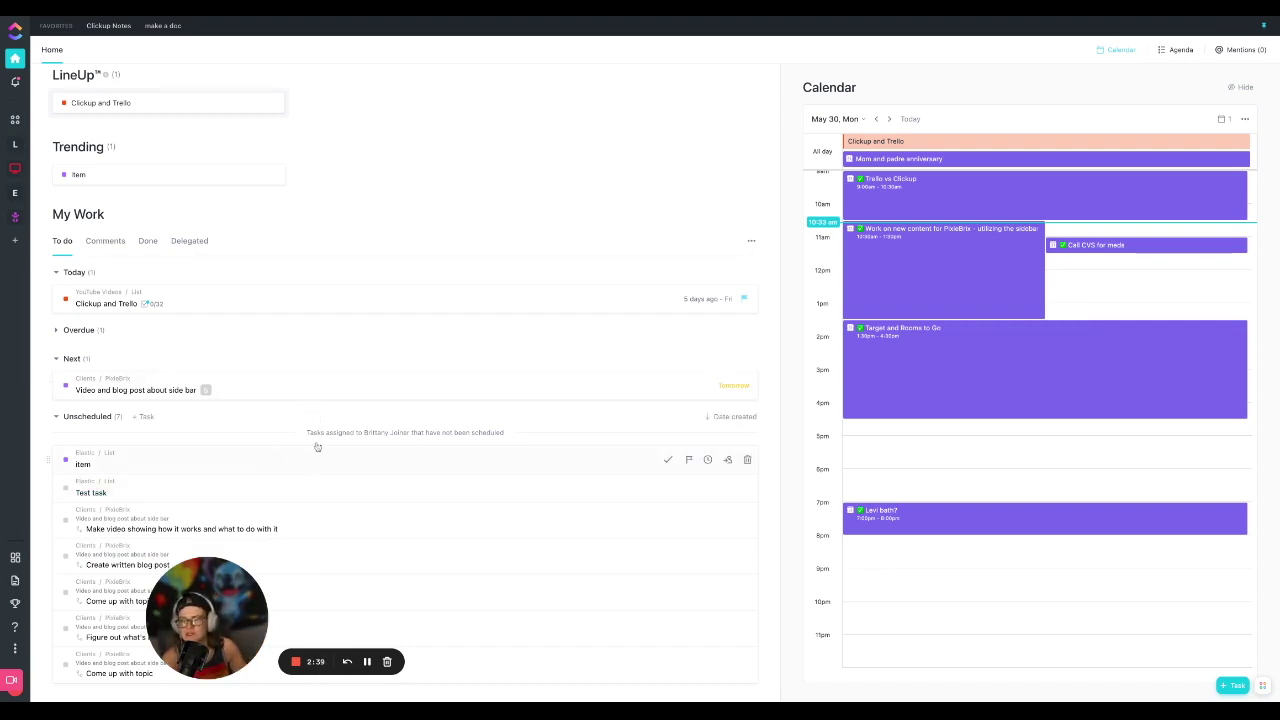
left_click_drag(210, 390, 908, 455)
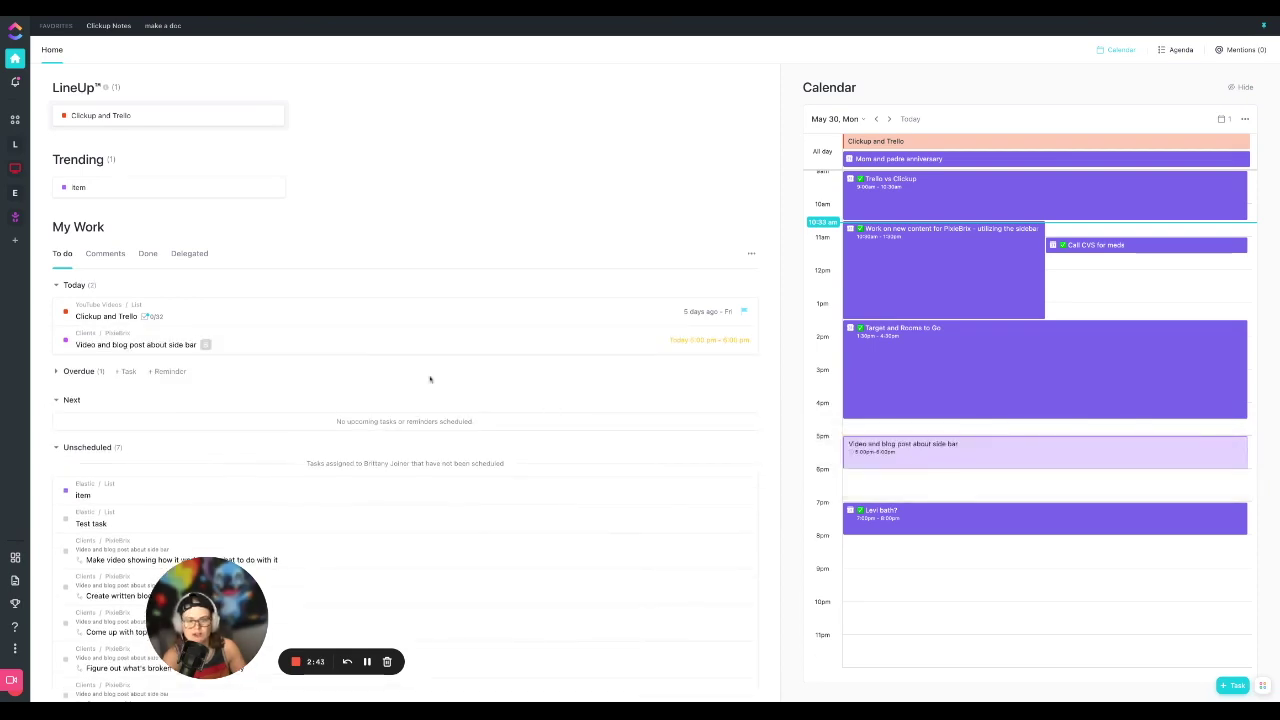
scroll(430, 379, "down", 1)
scroll(378, 385, "up", 1)
scroll(340, 425, "down", 1)
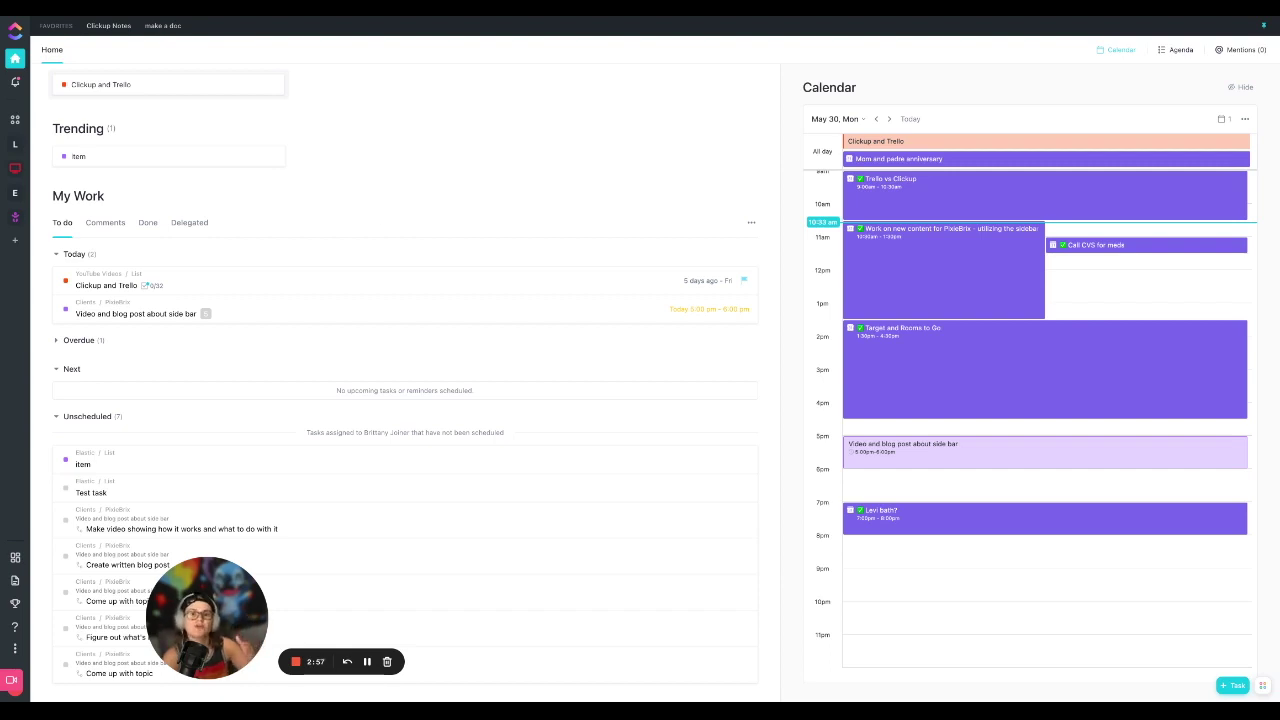
scroll(363, 221, "up", 1)
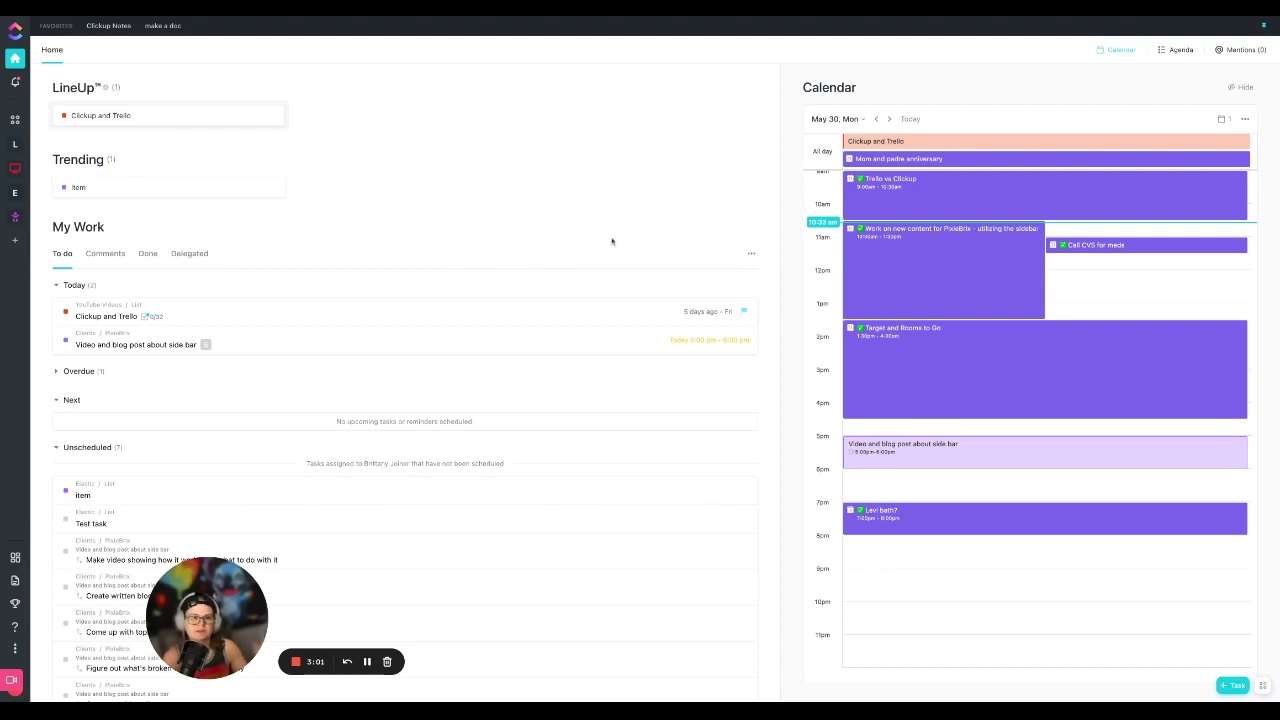
scroll(612, 241, "down", 1)
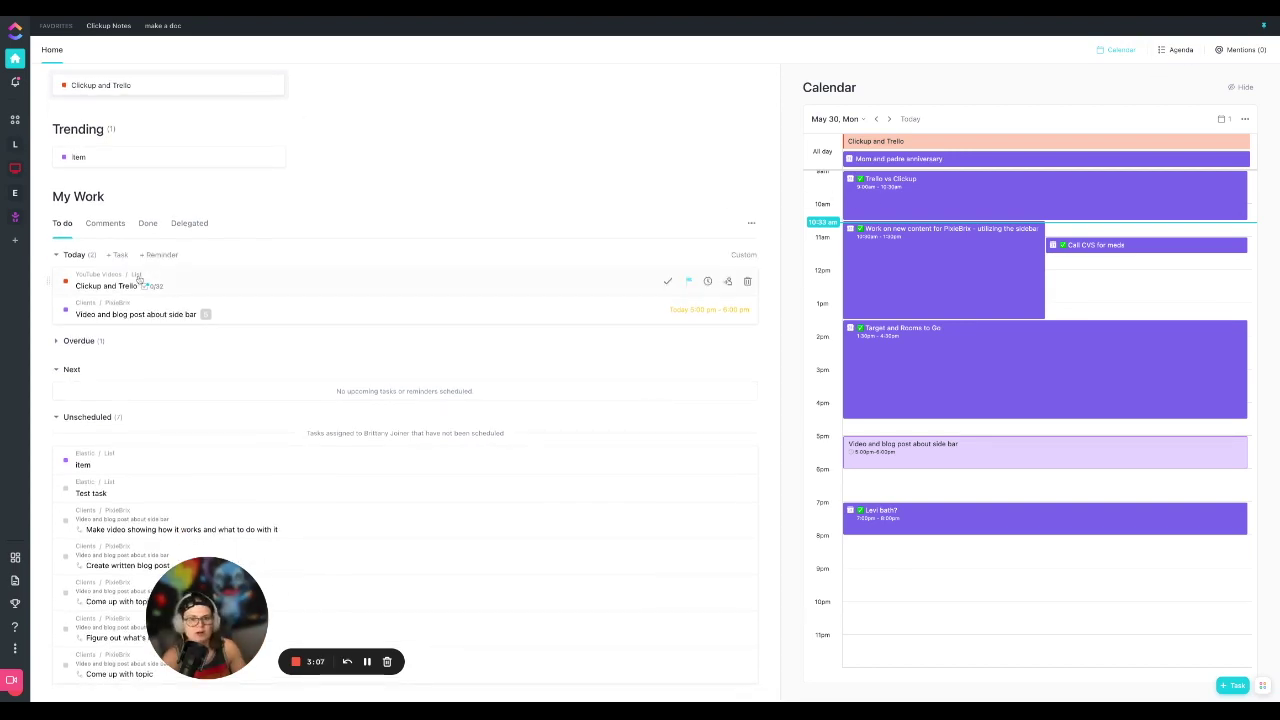
Start a new automation for the Life space's Misc Tasks list and examine the available triggers, leaving Status changes selected
left_click(15, 146)
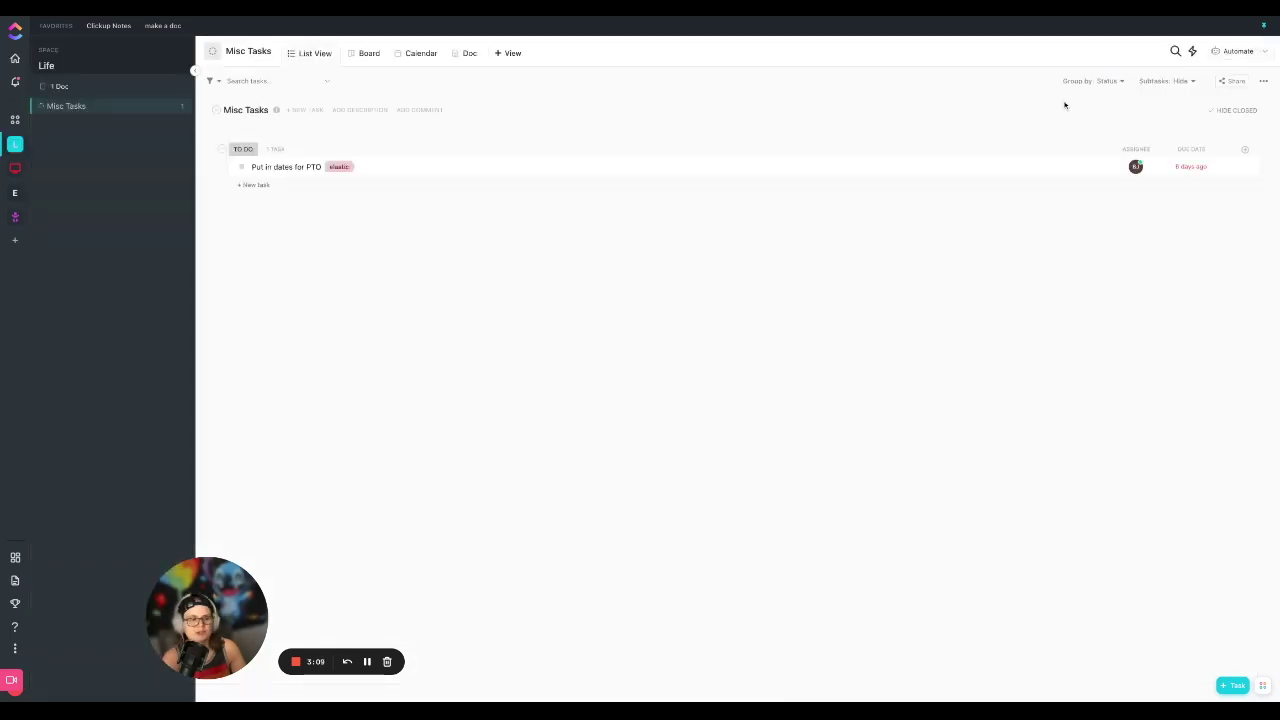
left_click(1227, 56)
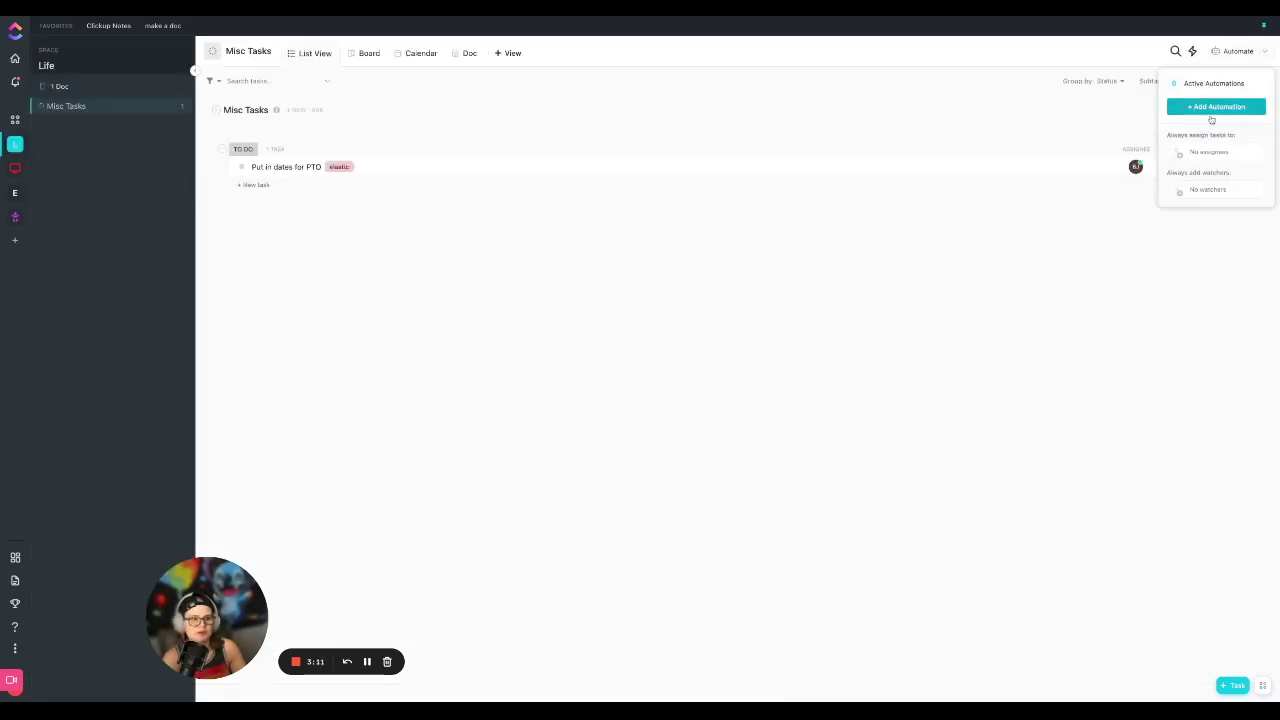
left_click(1212, 110)
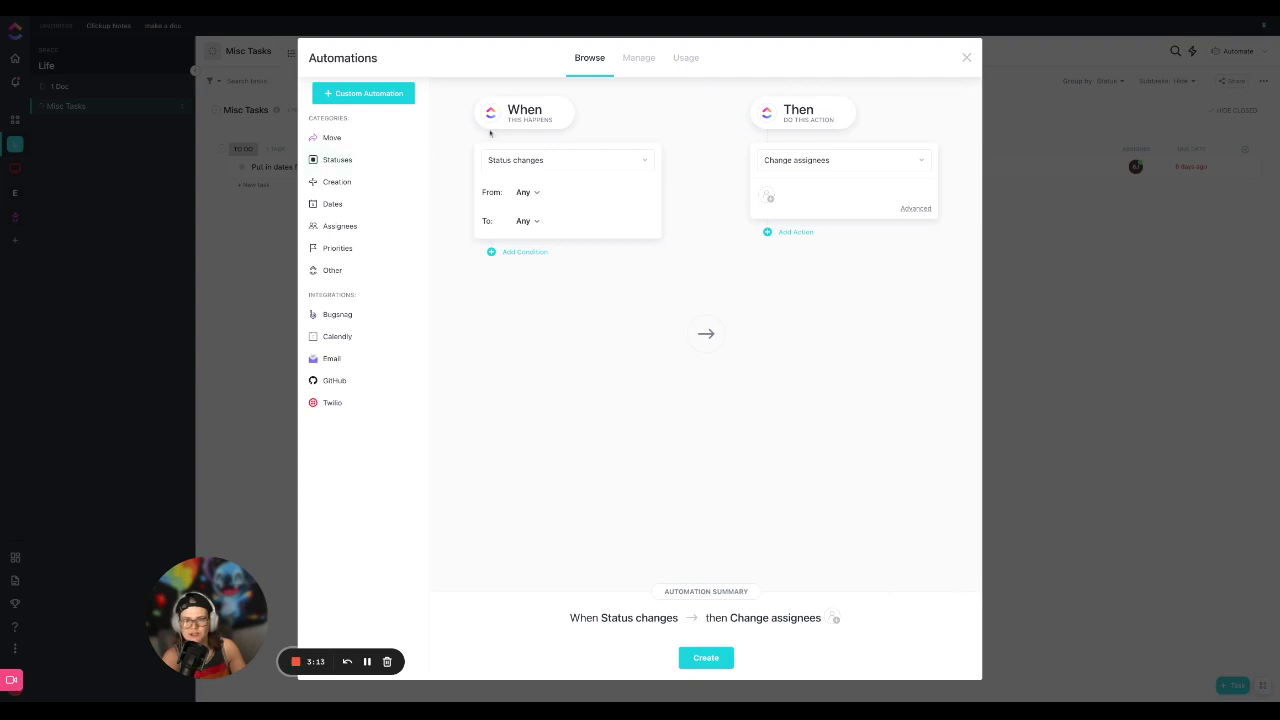
left_click(531, 164)
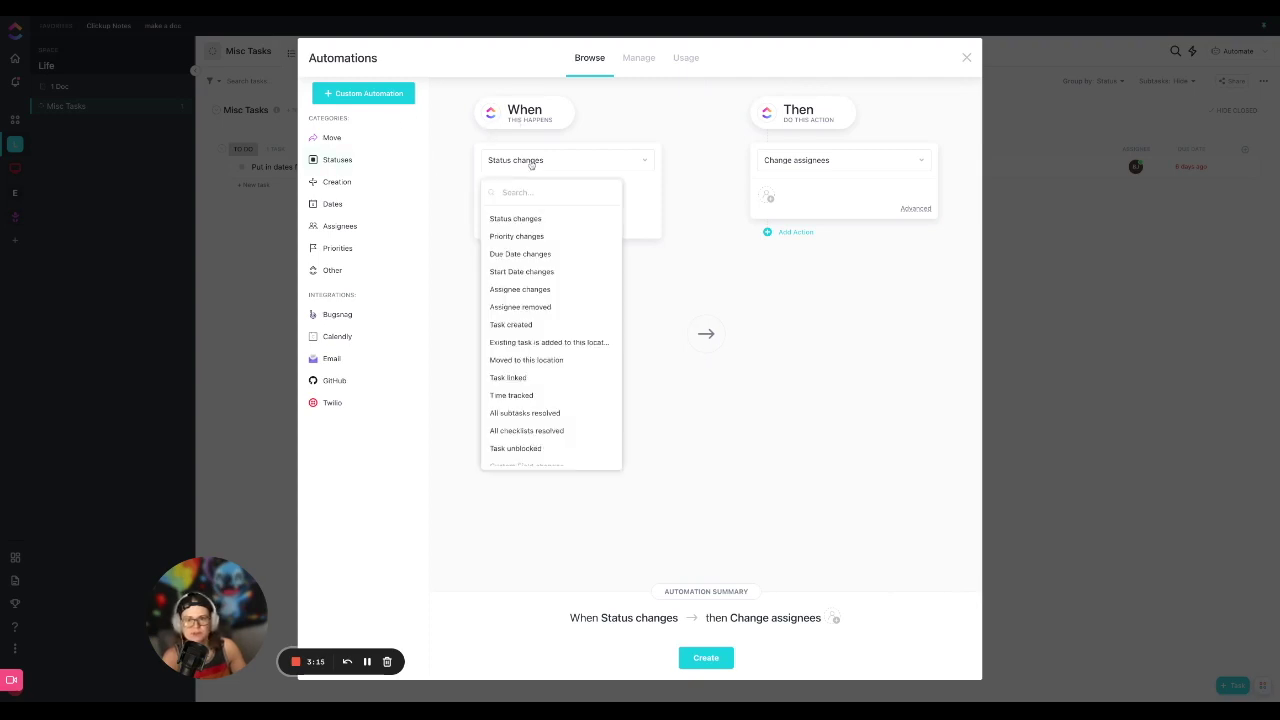
scroll(543, 398, "down", 1)
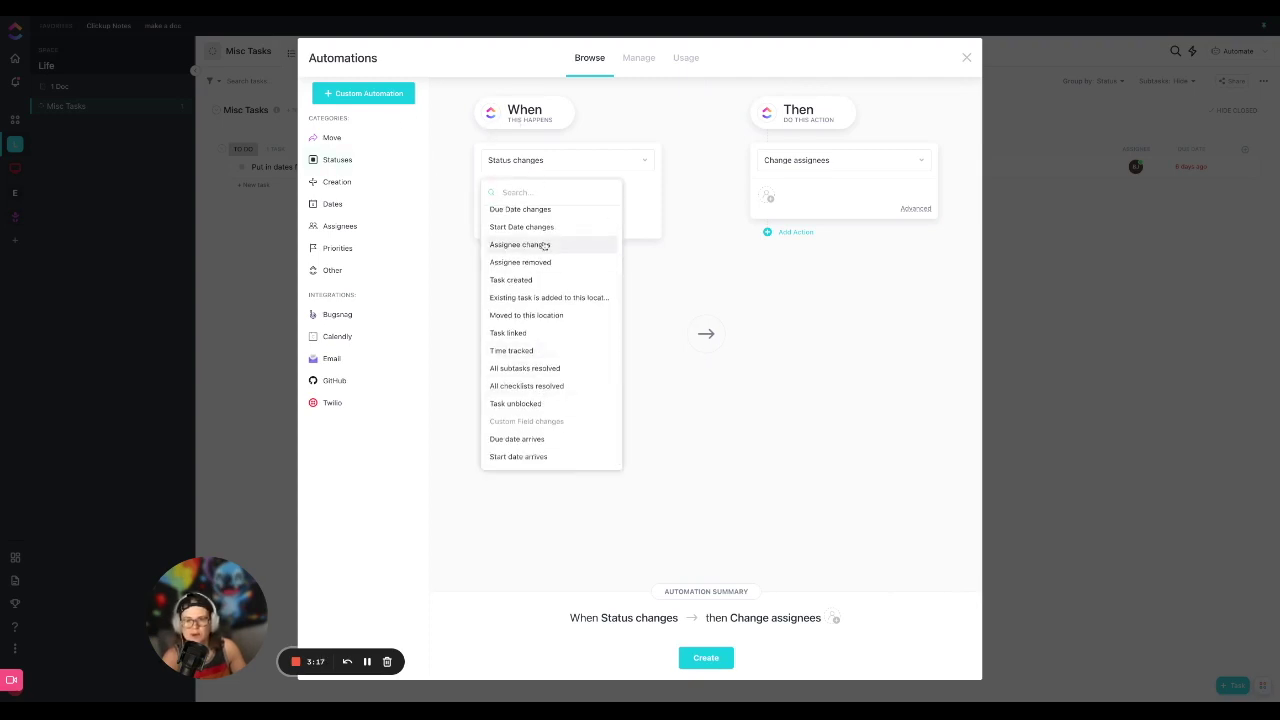
scroll(544, 240, "up", 2)
scroll(543, 237, "down", 1)
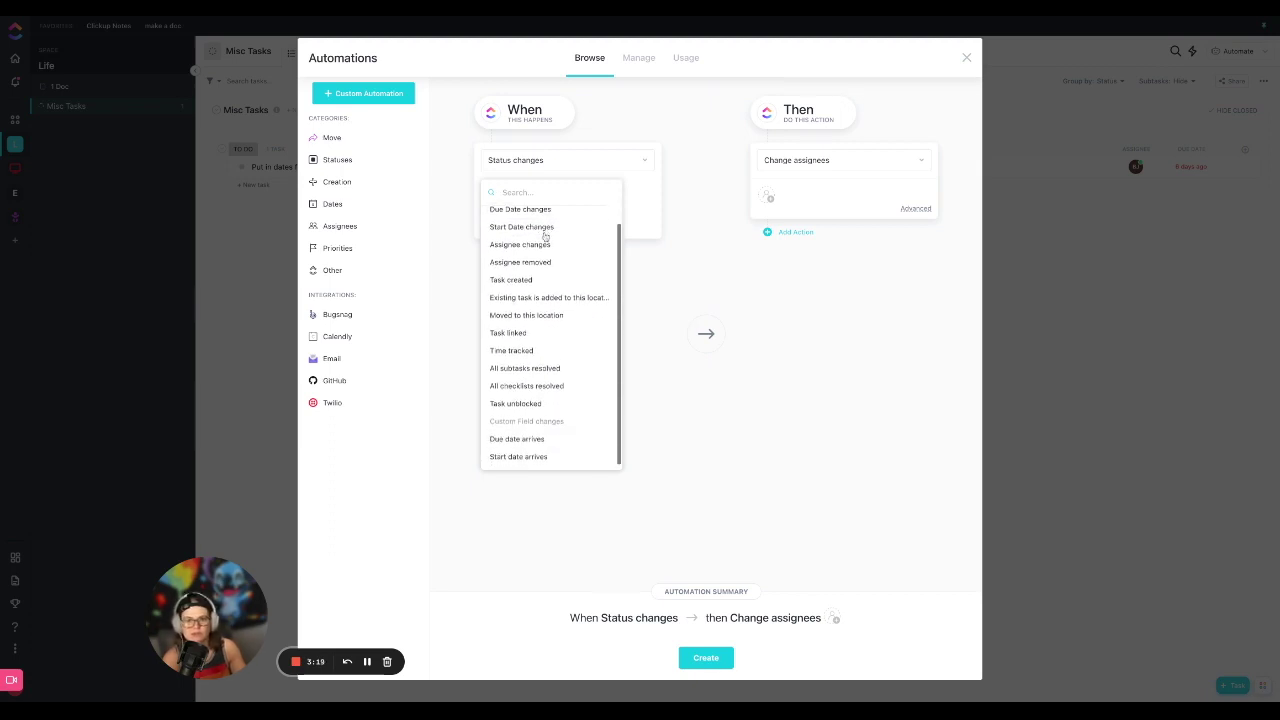
scroll(545, 240, "up", 1)
left_click(609, 221)
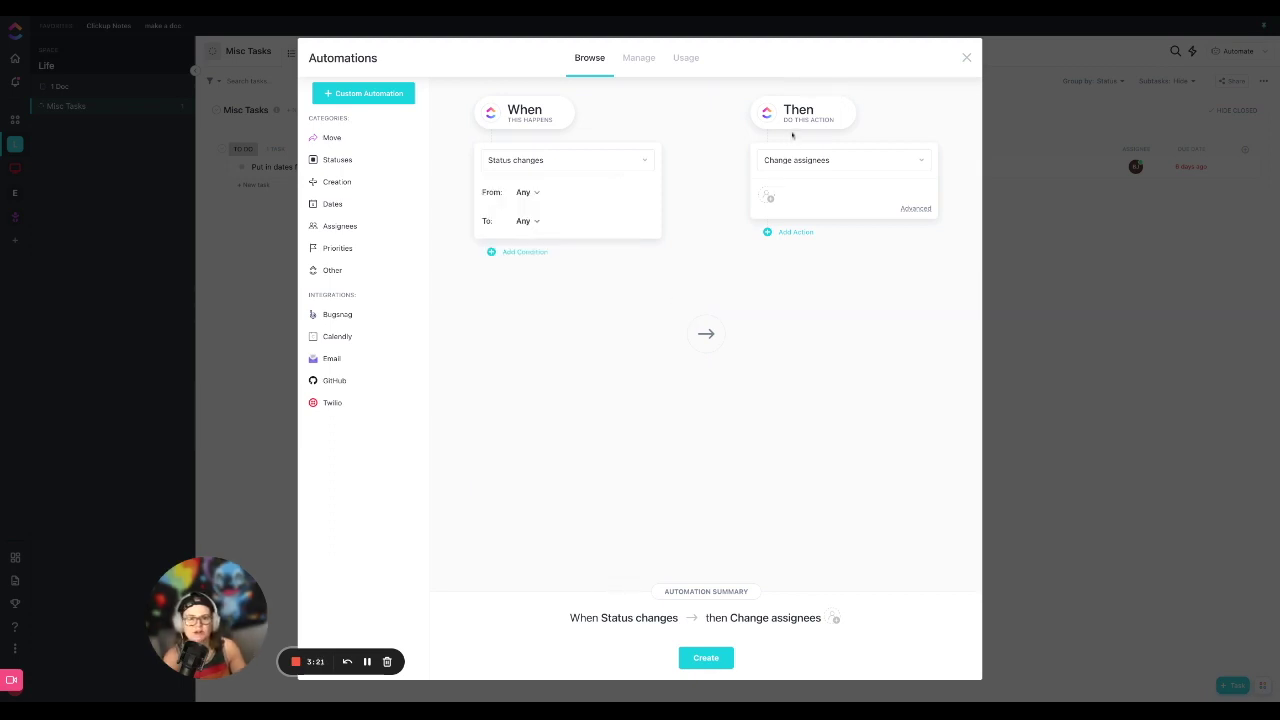
Examine the actions available for the automation, leaving Change assignees selected
left_click(804, 164)
scroll(814, 311, "down", 3)
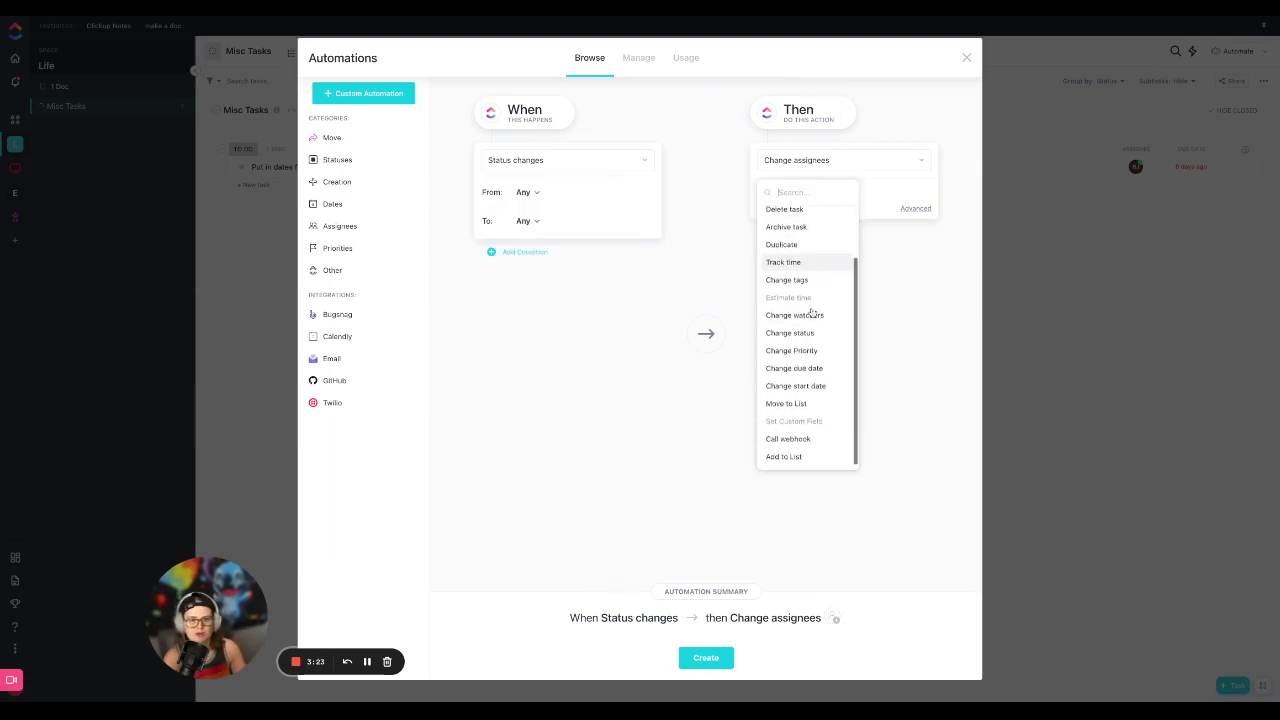
left_click(893, 425)
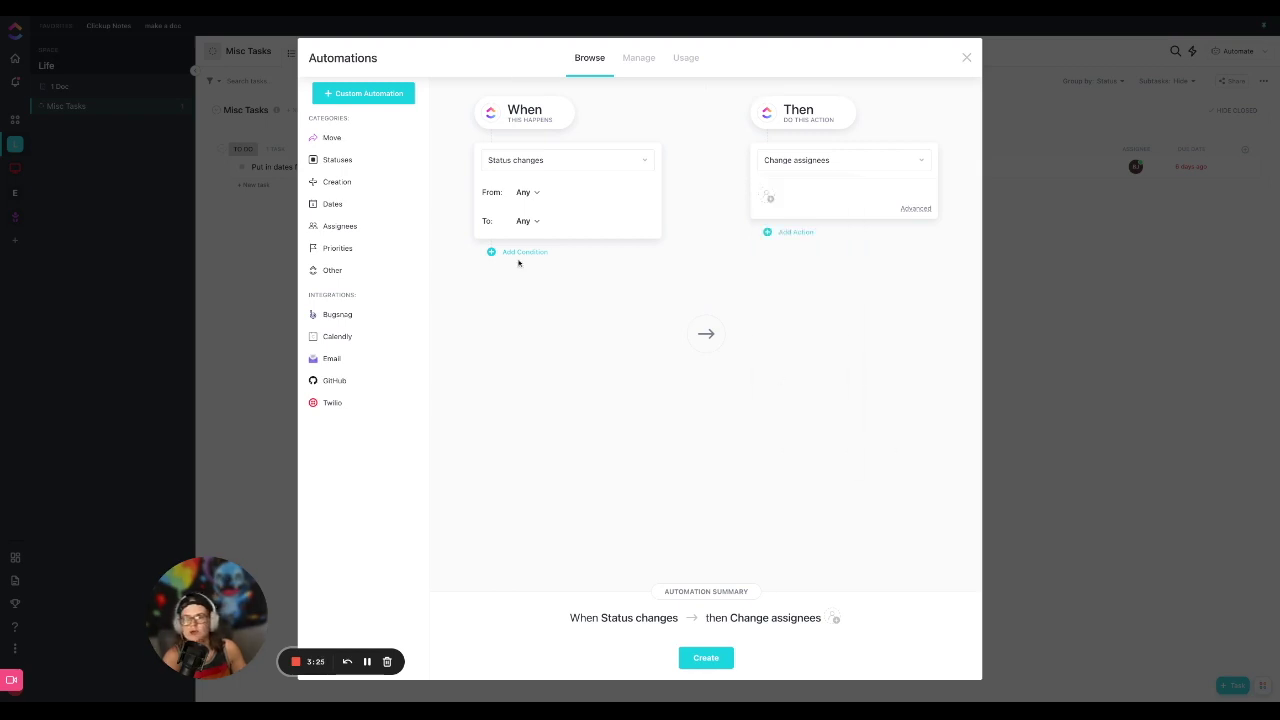
Review the list's configured automations and the automation usage and pricing, and close the Automations window
left_click(645, 60)
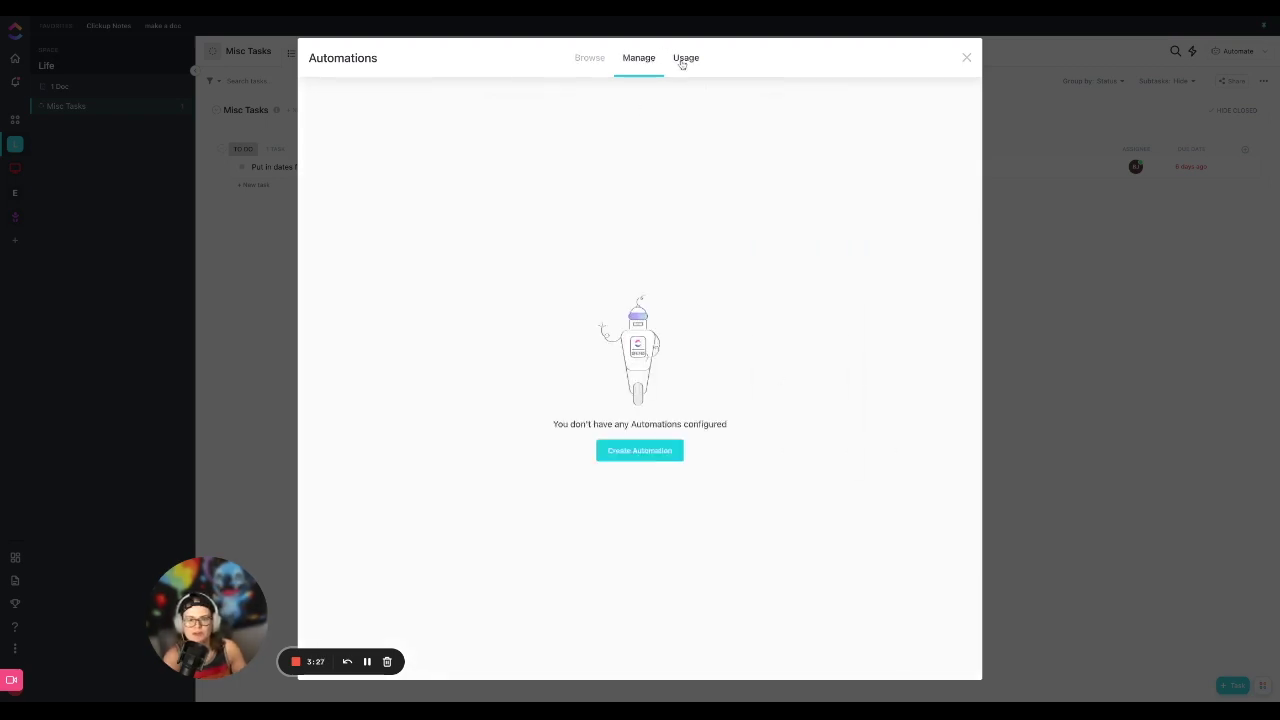
left_click(683, 60)
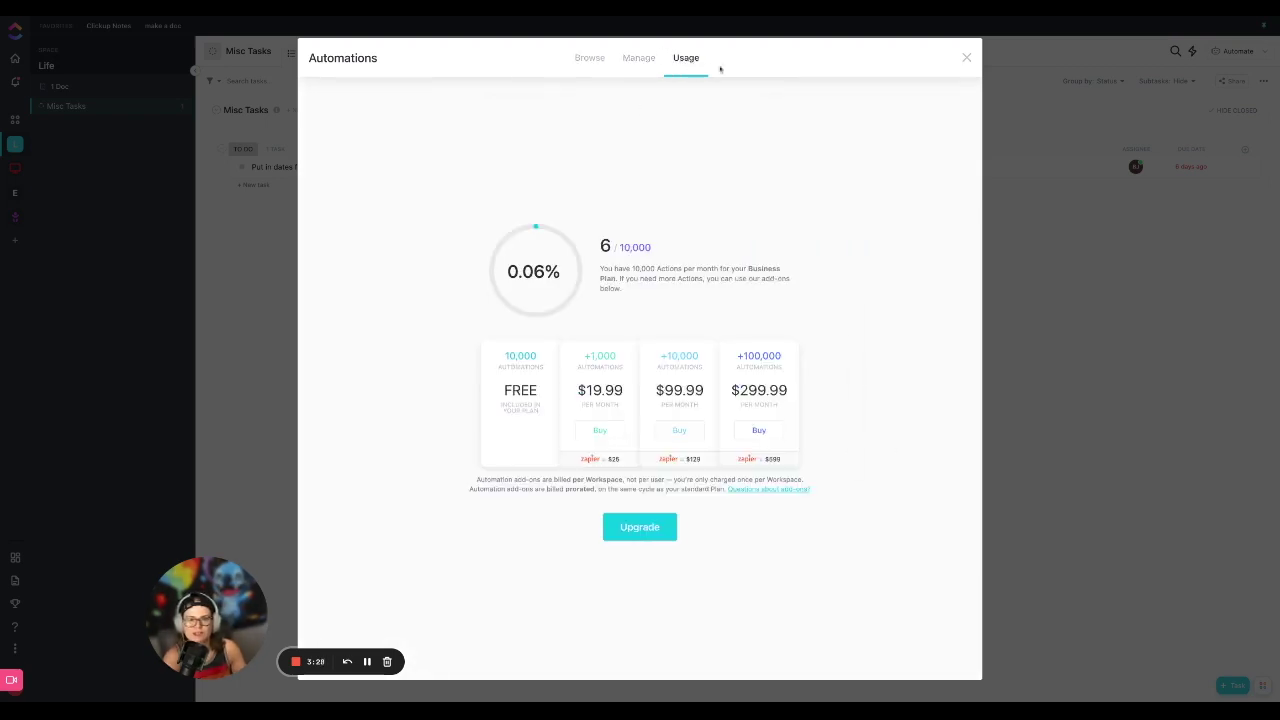
left_click(966, 60)
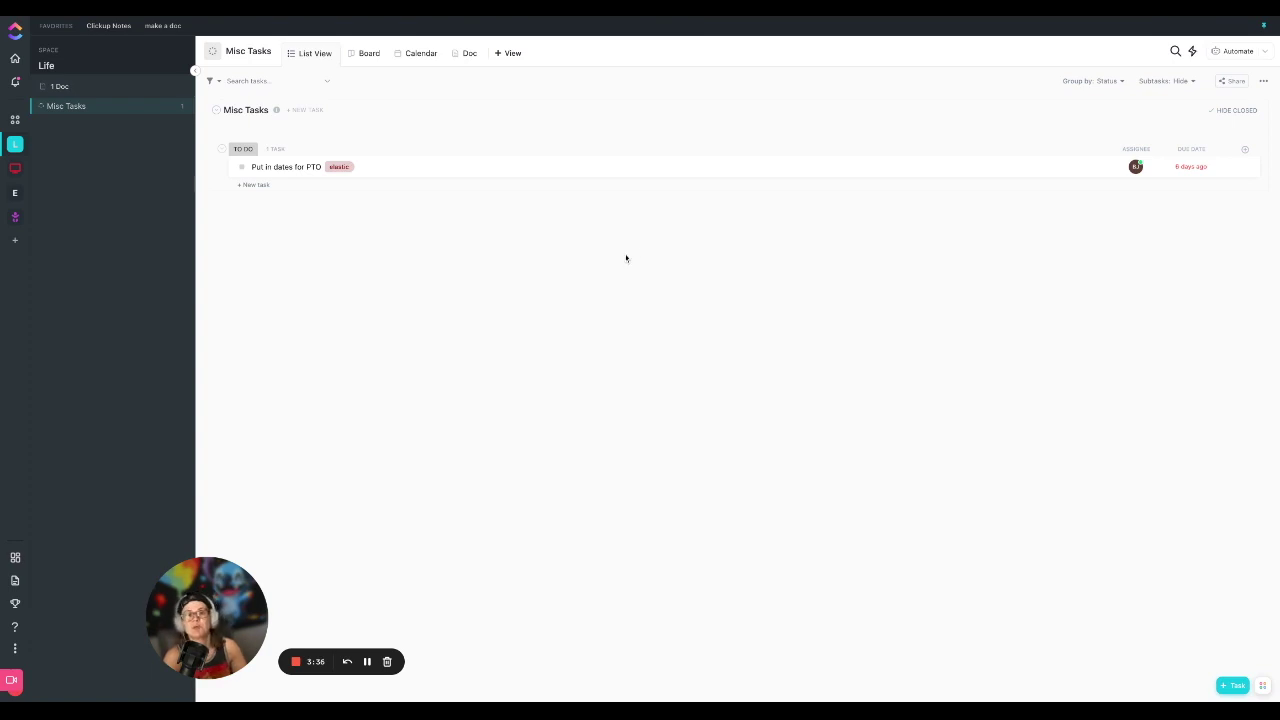
Look through the Everything view and the Clients space, and open the "Clickup and Trello" task in the YouTube Videos list
left_click(15, 120)
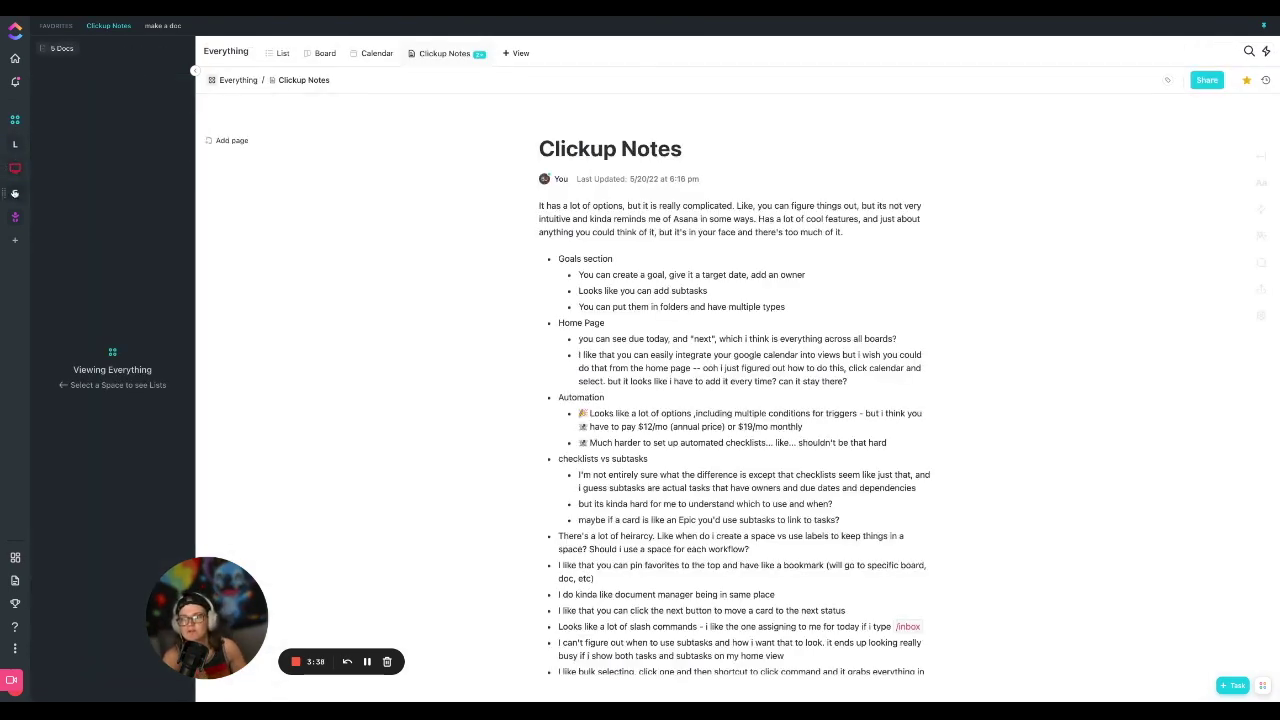
left_click(15, 192)
left_click(15, 217)
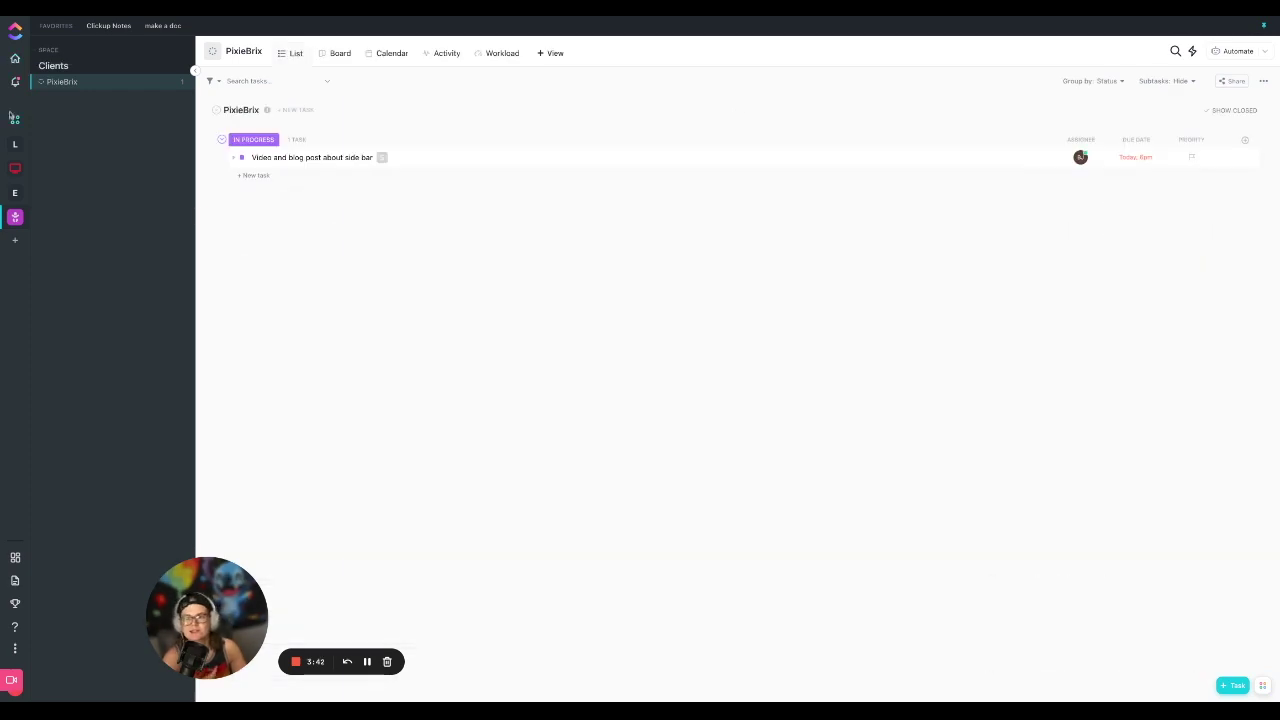
left_click(15, 168)
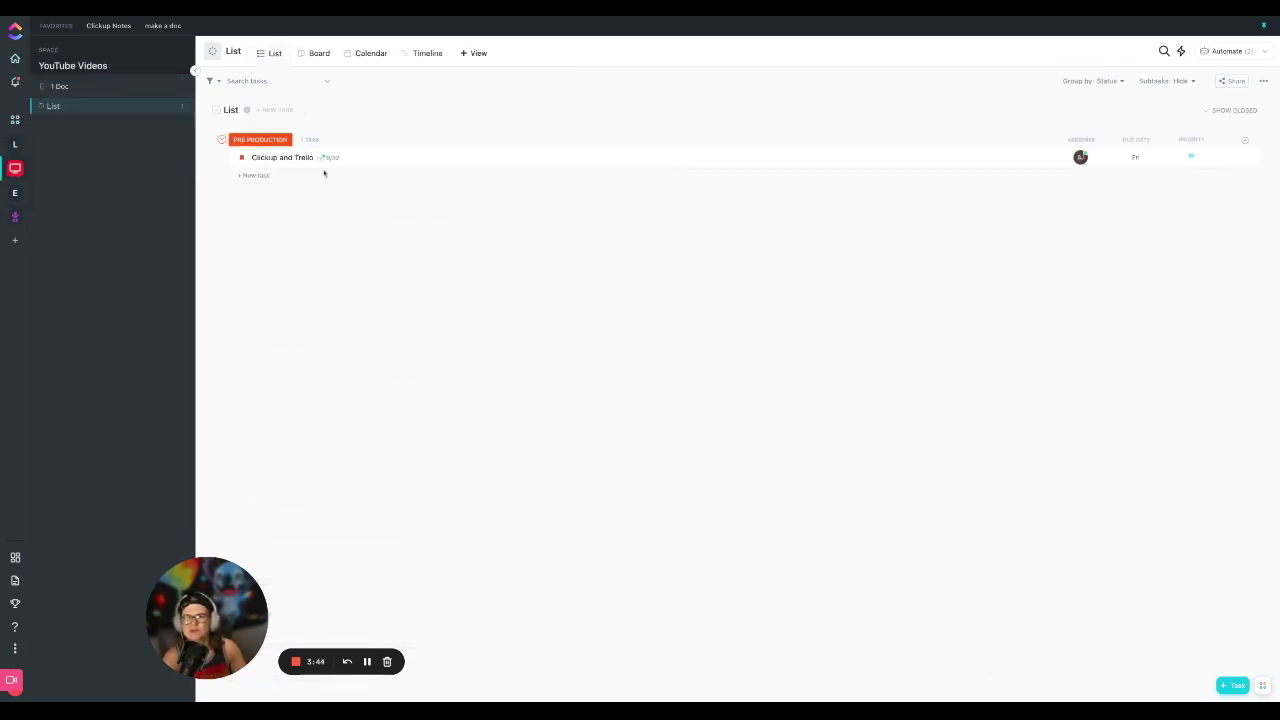
left_click(295, 158)
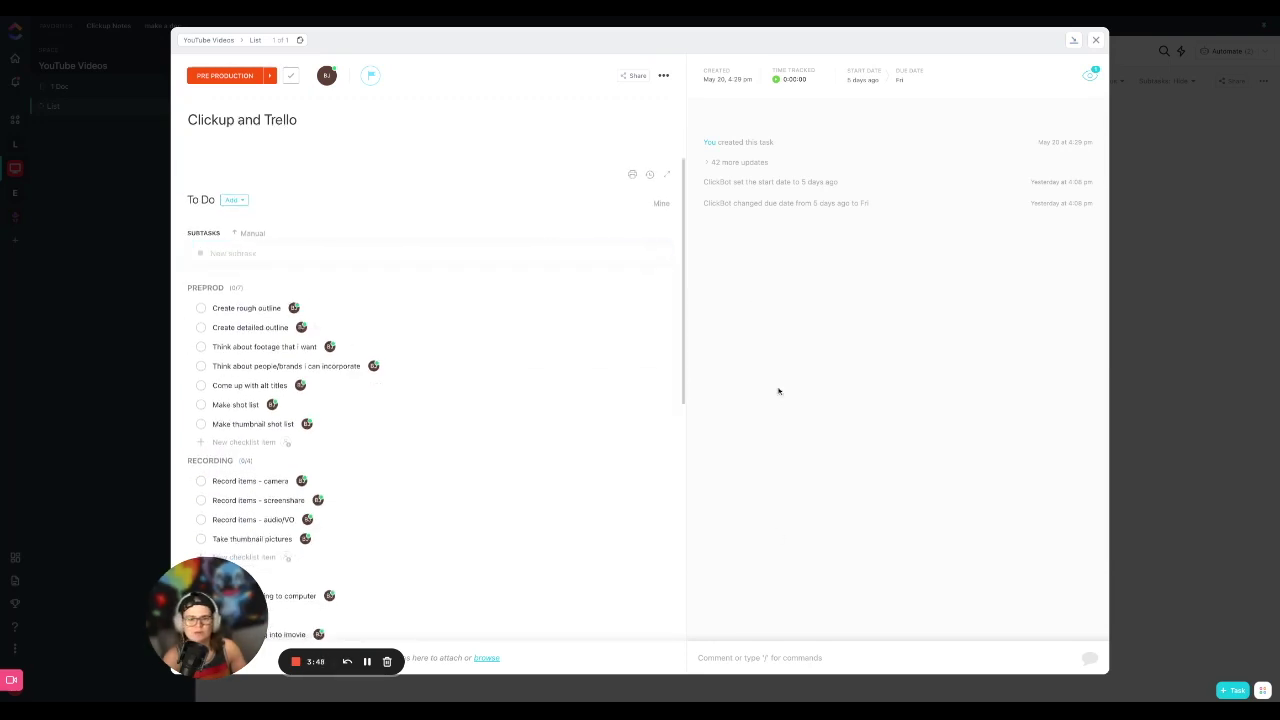
left_click(738, 664)
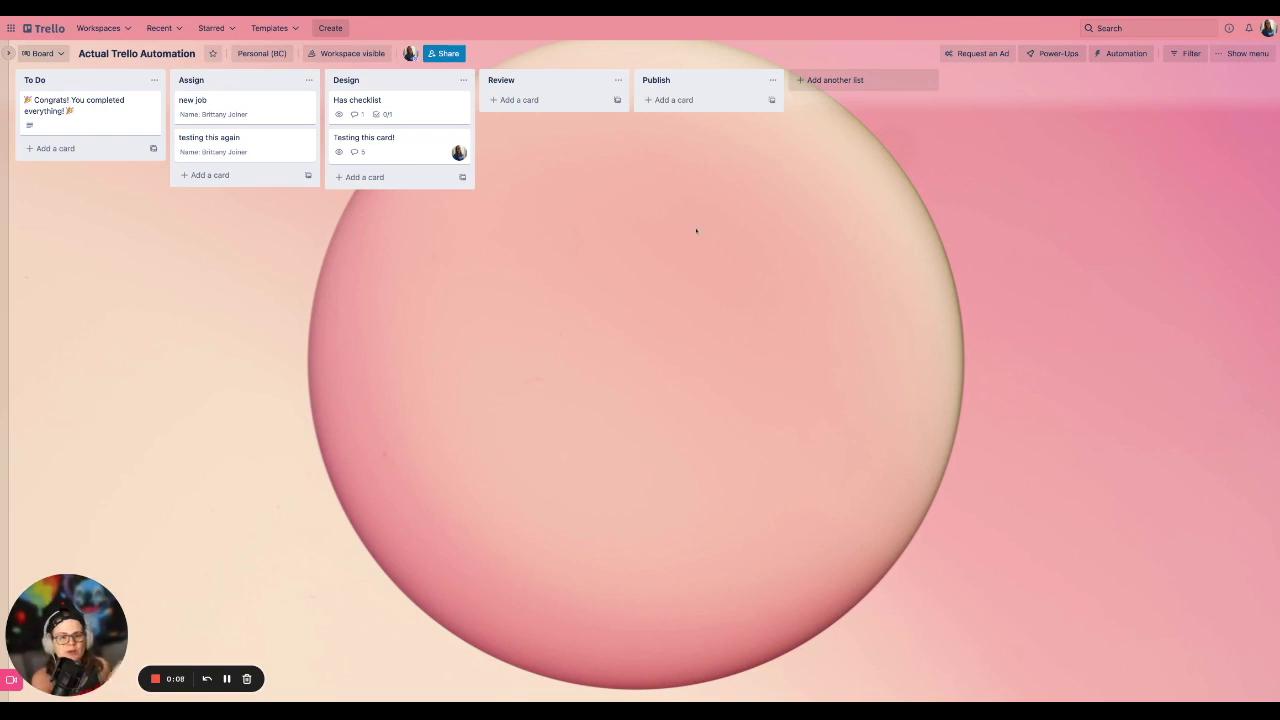
In Trello, add a list titled "asdfasdf" after the Publish list on the Actual Trello Automation board
left_click(835, 82)
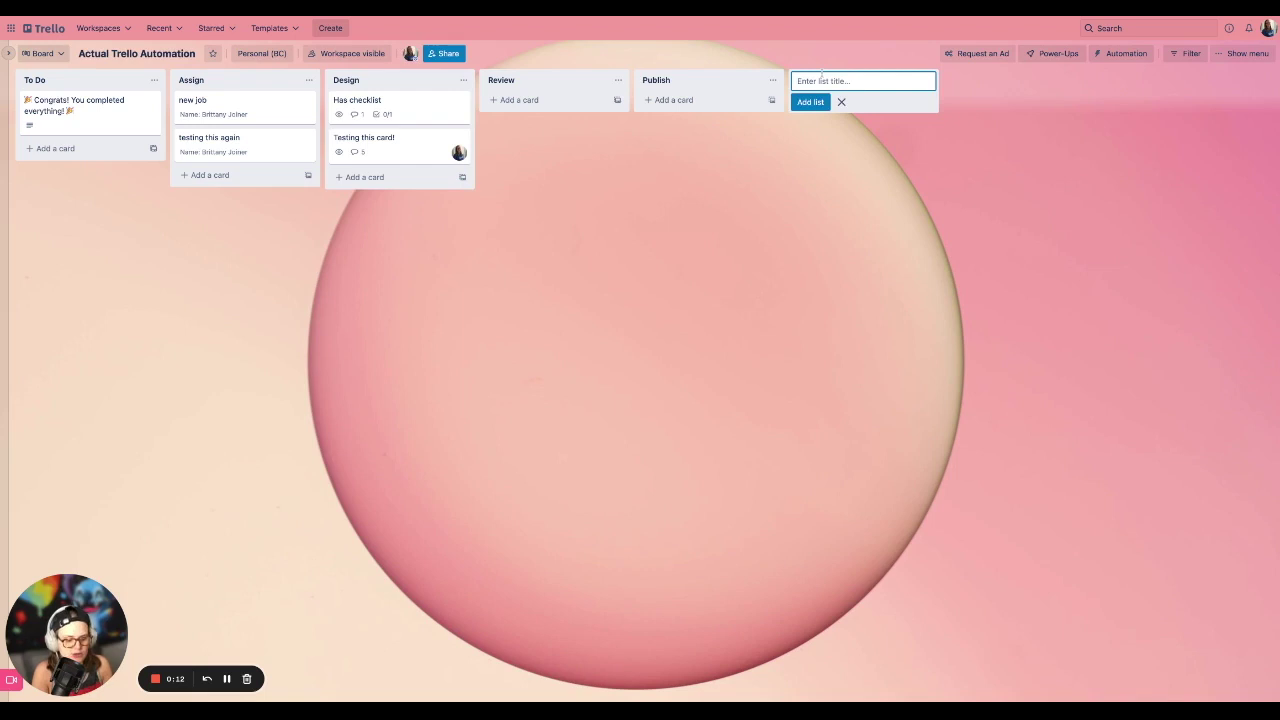
type("asdfasdf")
key("Return")
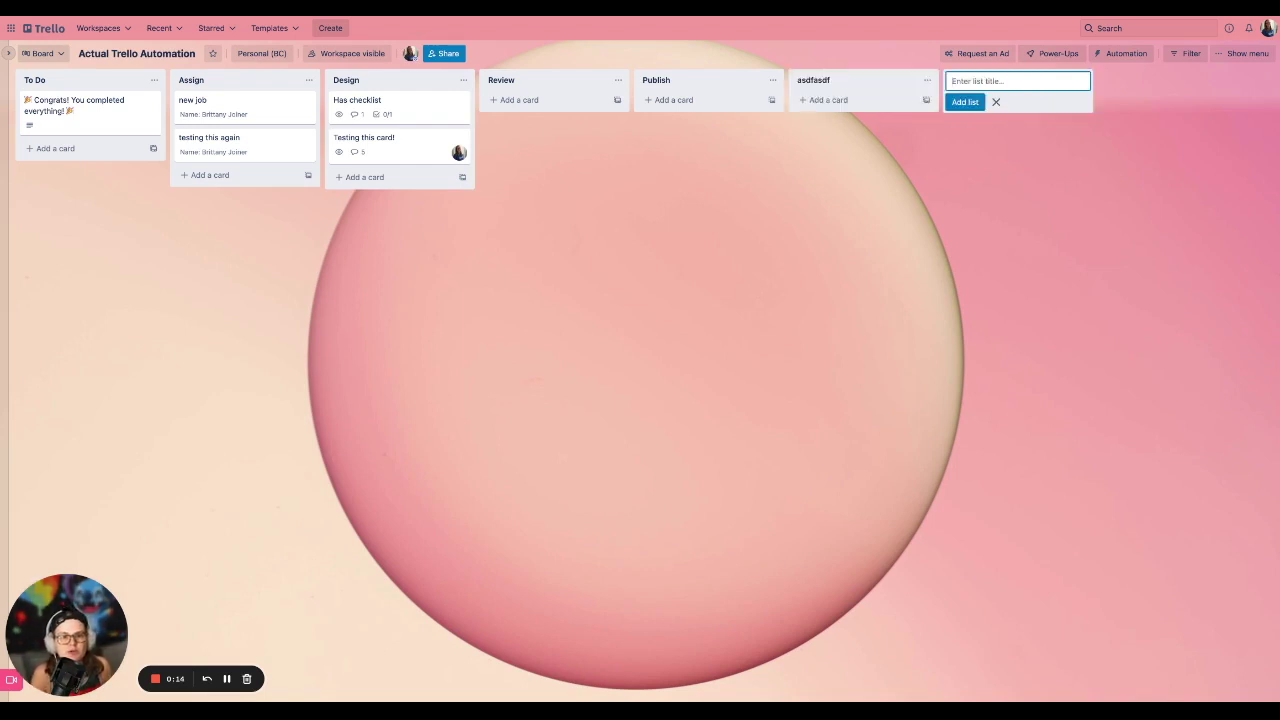
left_click_drag(813, 80, 940, 97)
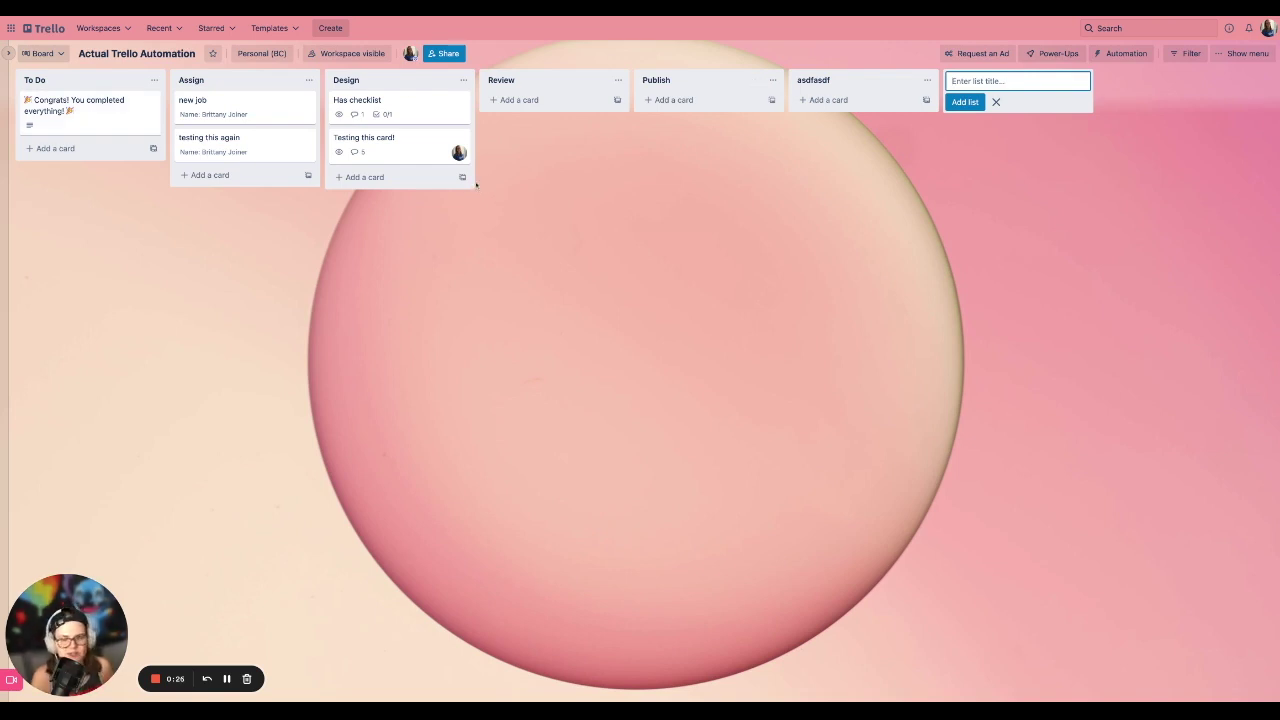
Add a card titled "supercharged sticky note" to the To Do list
left_click(44, 149)
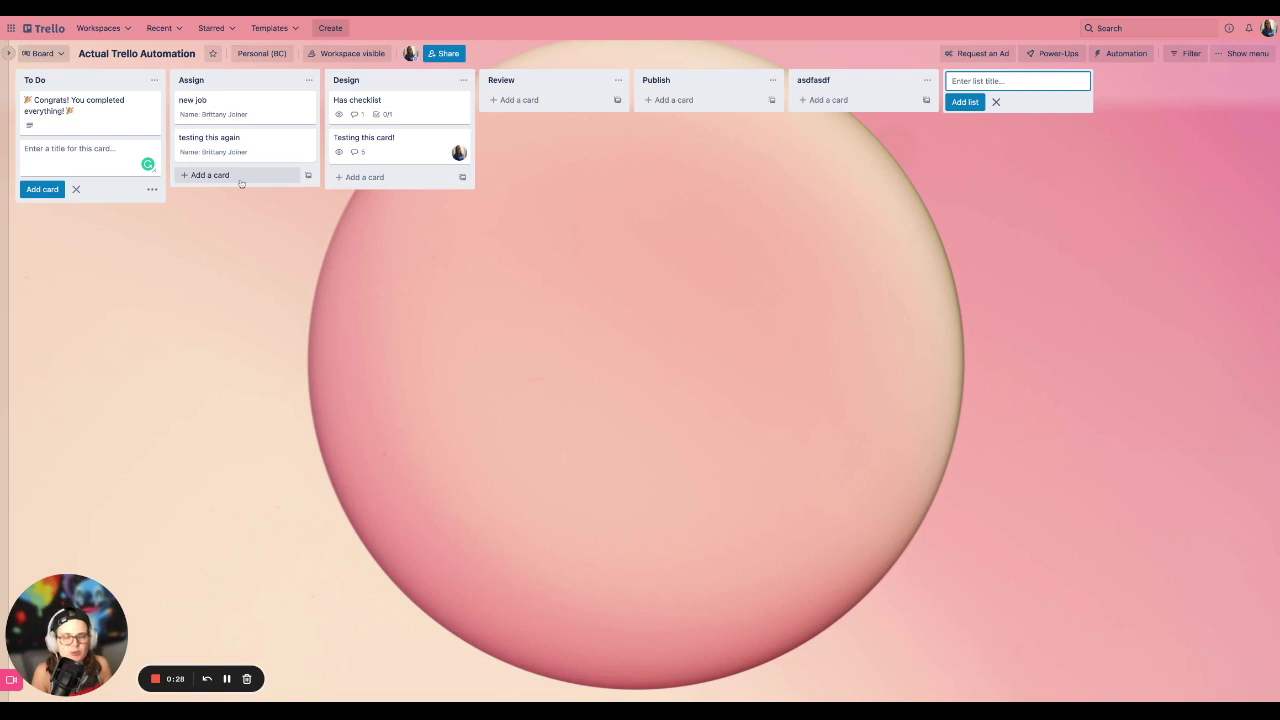
type("super")
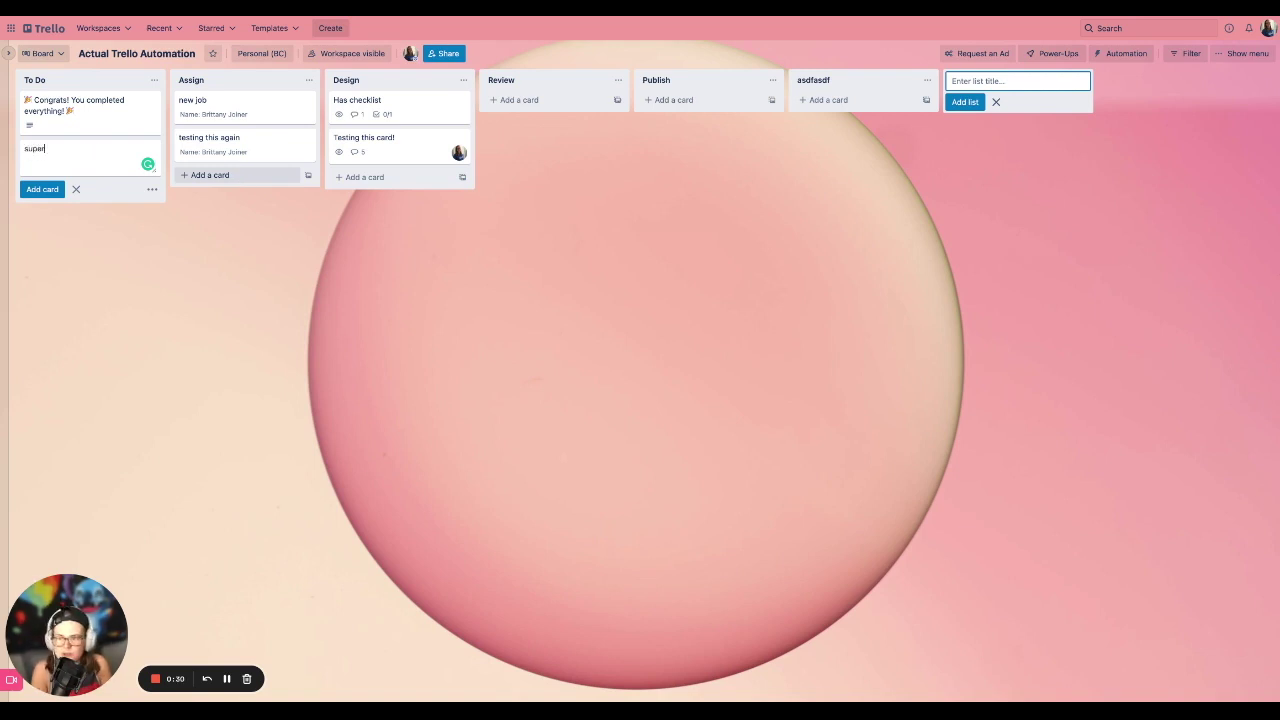
type("charged sticky note")
key("Return")
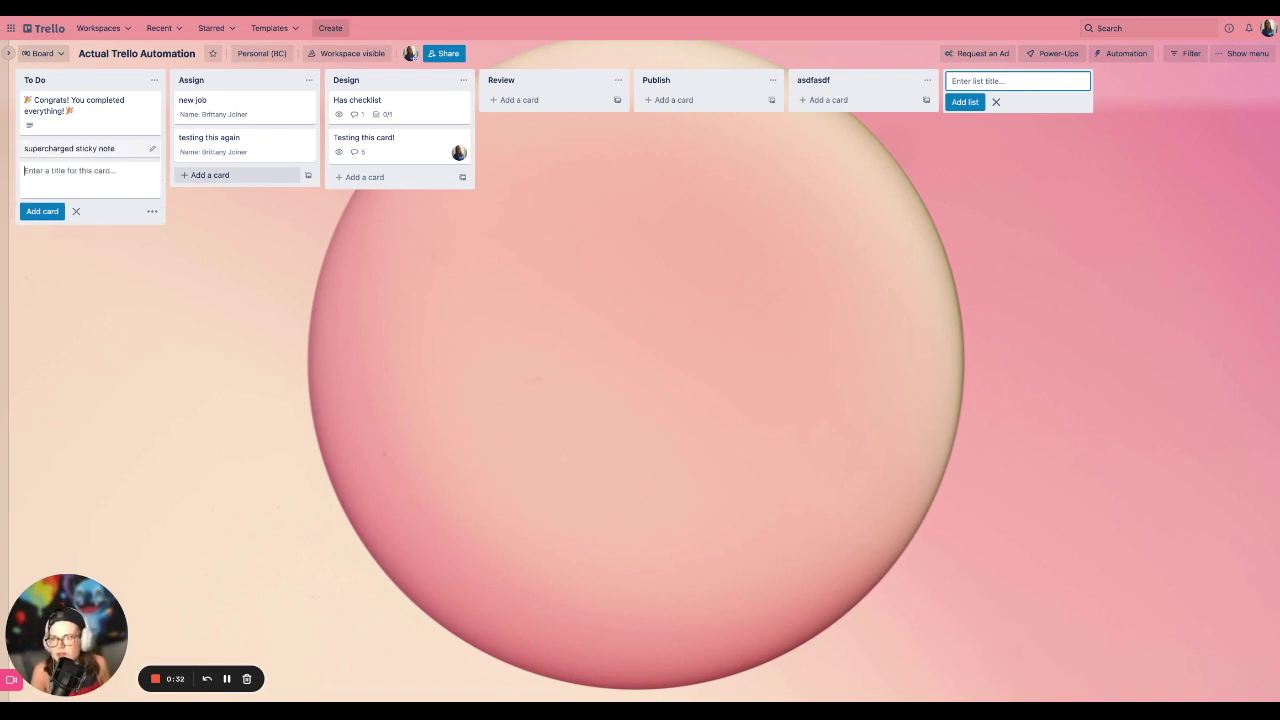
Open the "supercharged sticky note" card and look over its member, checklist and label options
left_click(100, 150)
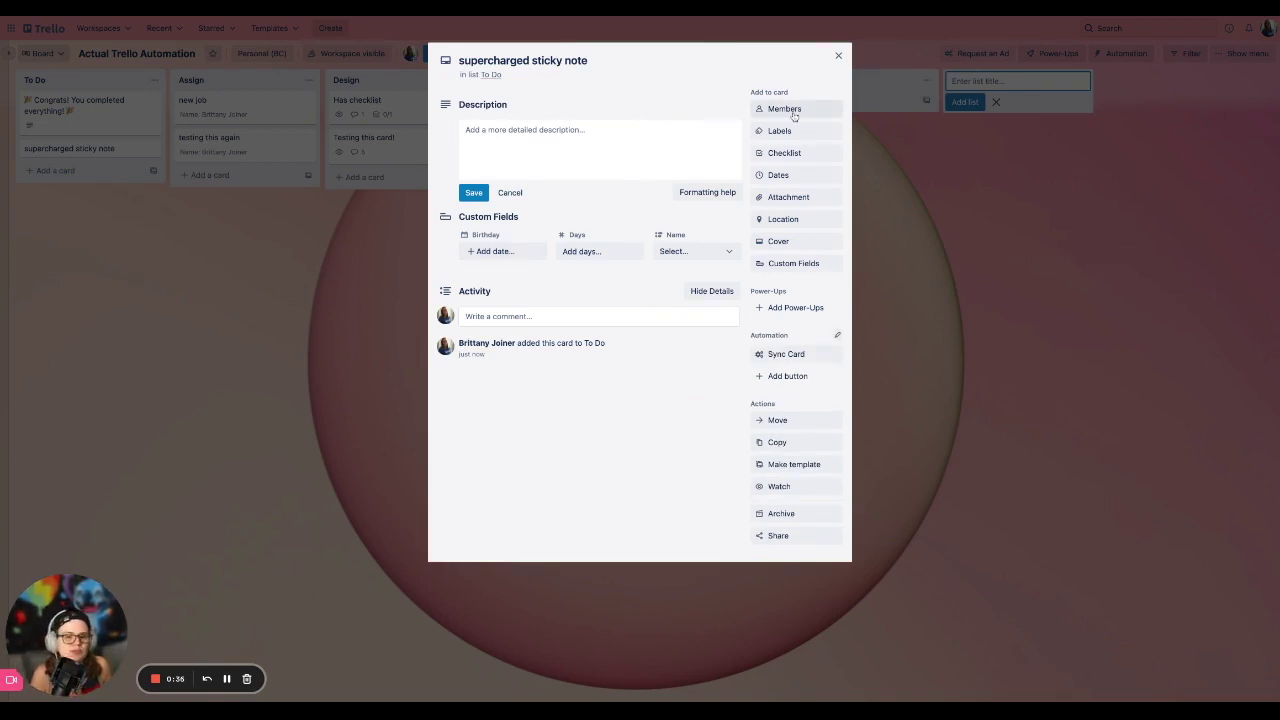
left_click(793, 112)
left_click(795, 112)
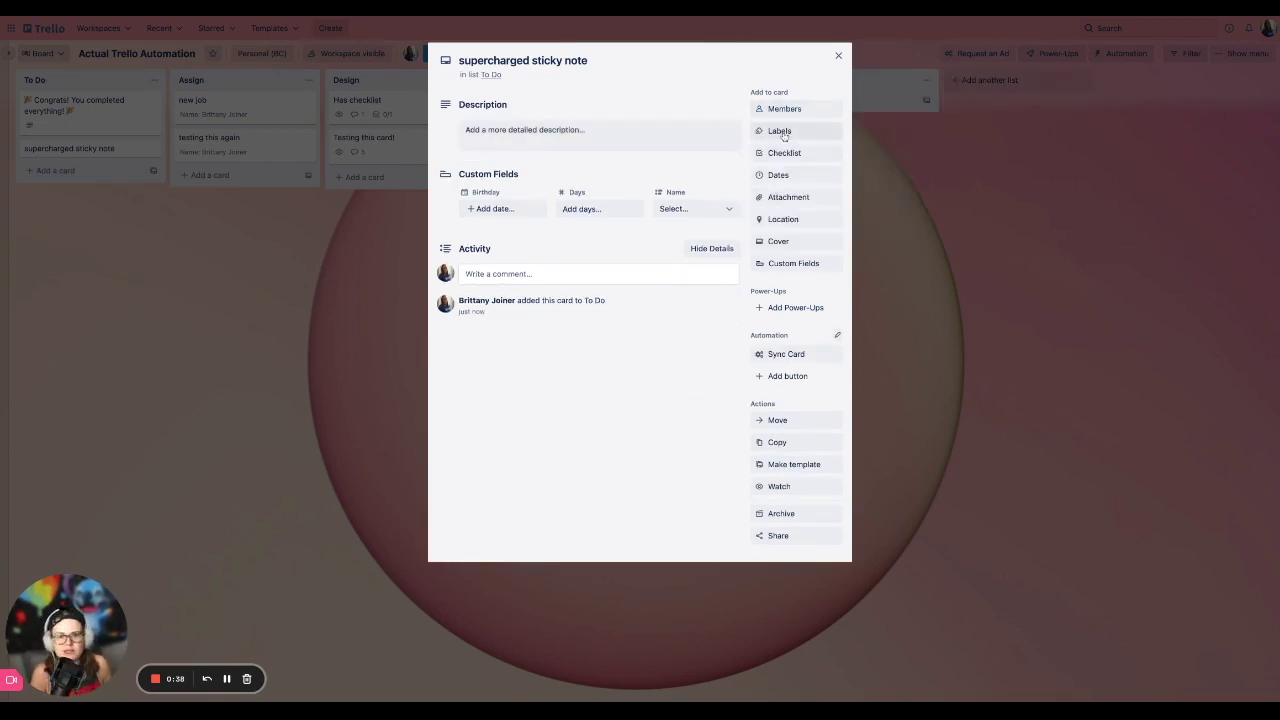
left_click(784, 152)
left_click(784, 152)
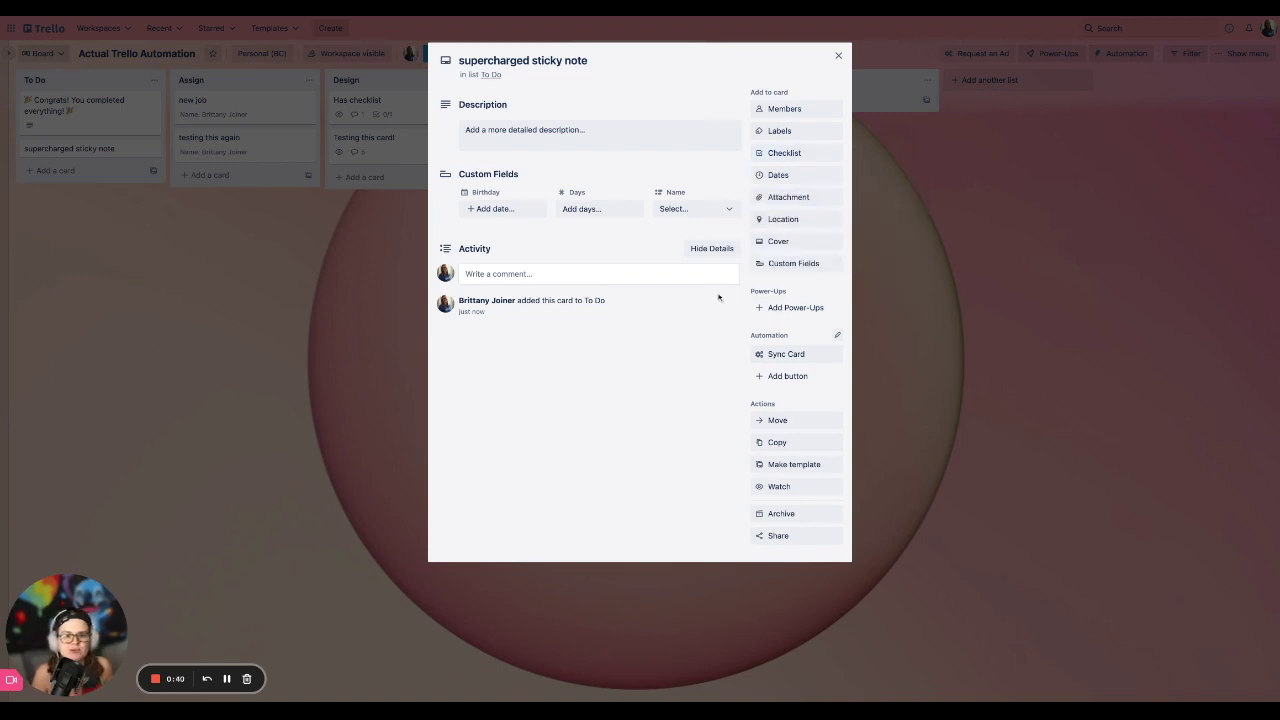
left_click(784, 132)
left_click(664, 361)
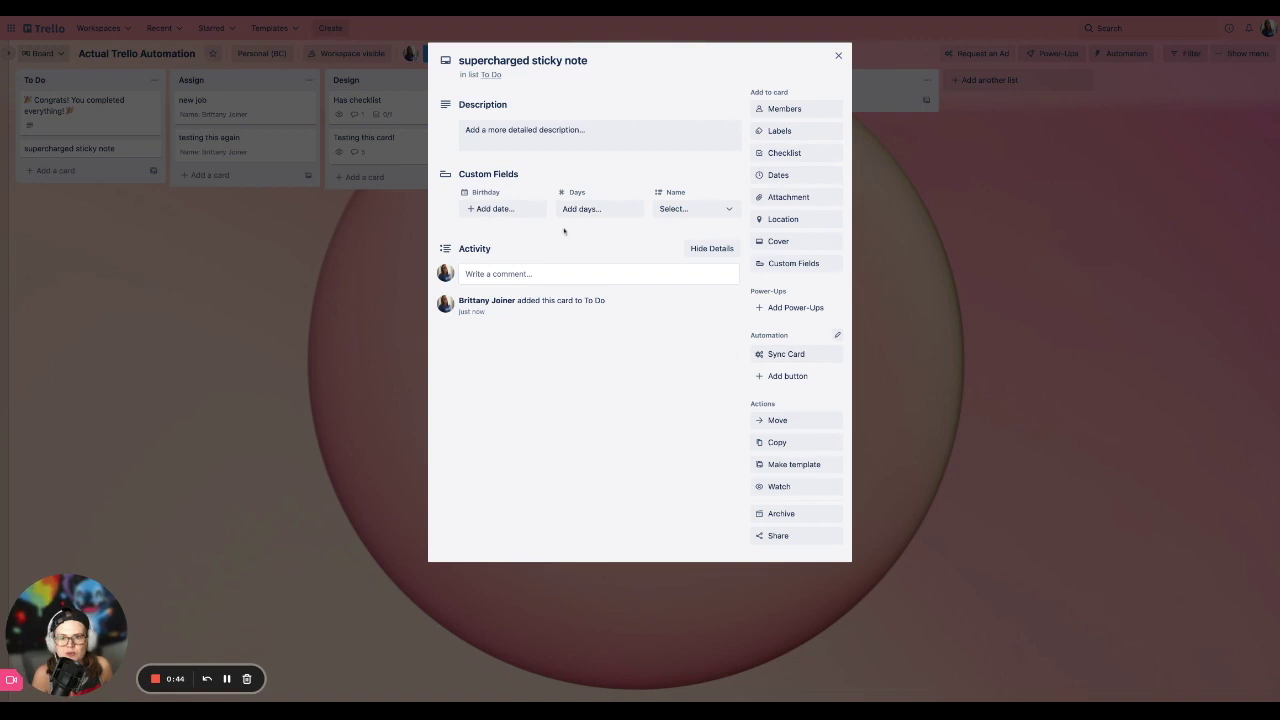
Save the description "**markup**" on the "supercharged sticky note" card and close the card
left_click(504, 277)
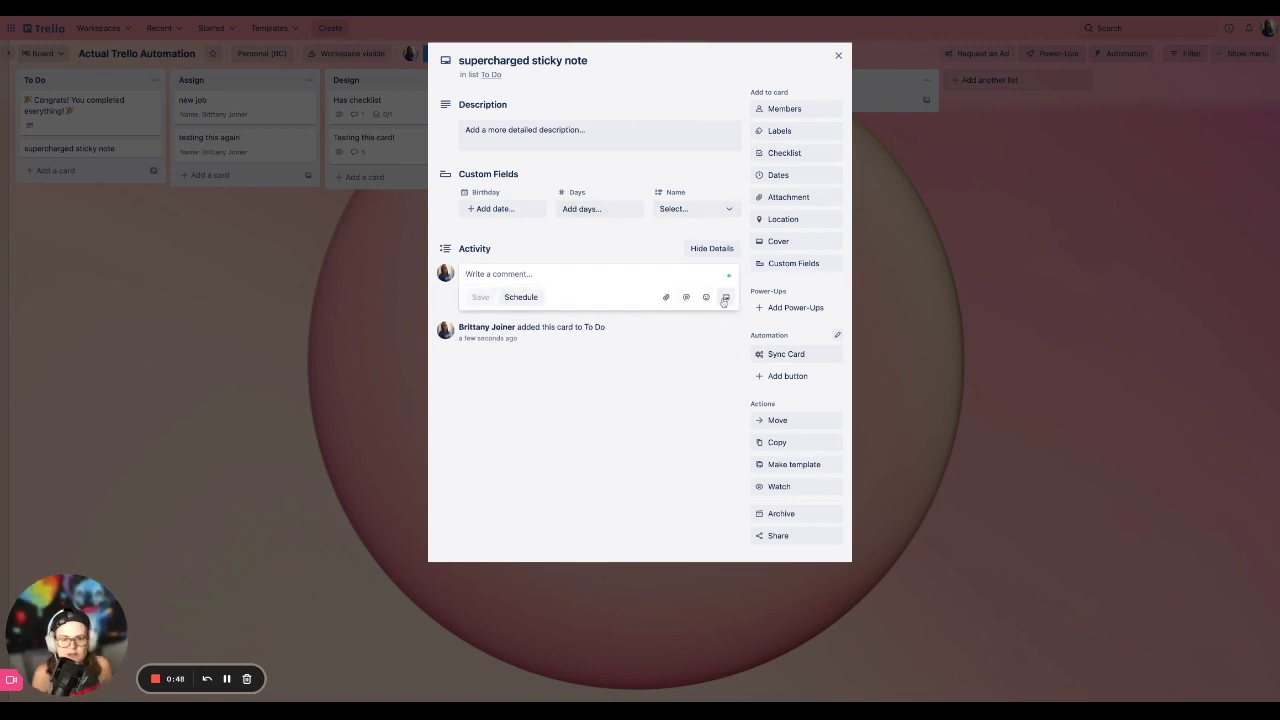
left_click(560, 132)
type("**markup**")
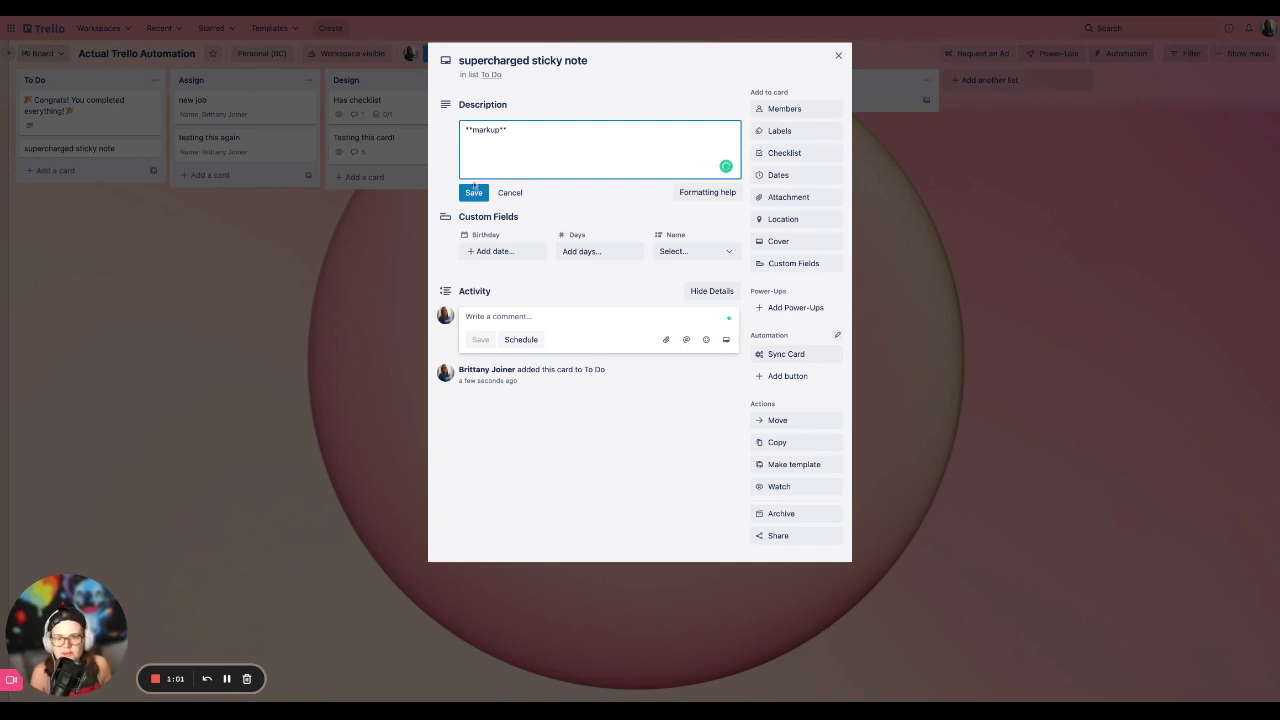
left_click(474, 191)
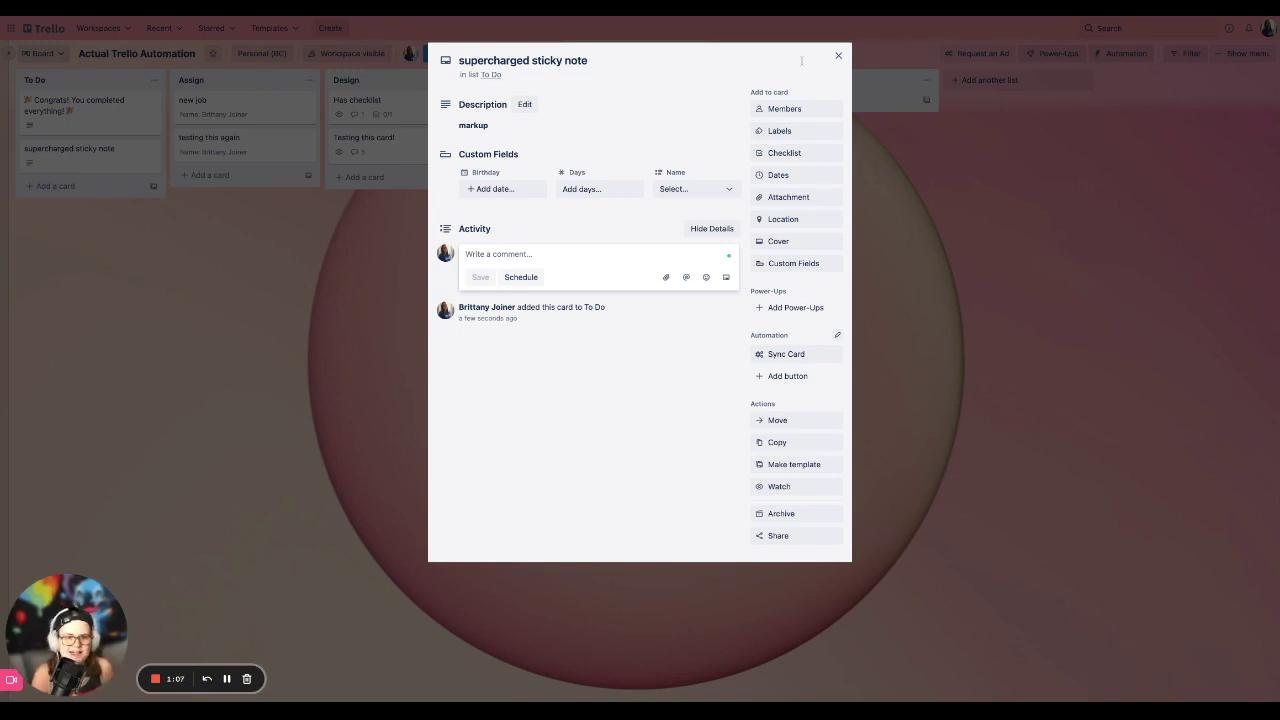
left_click(838, 56)
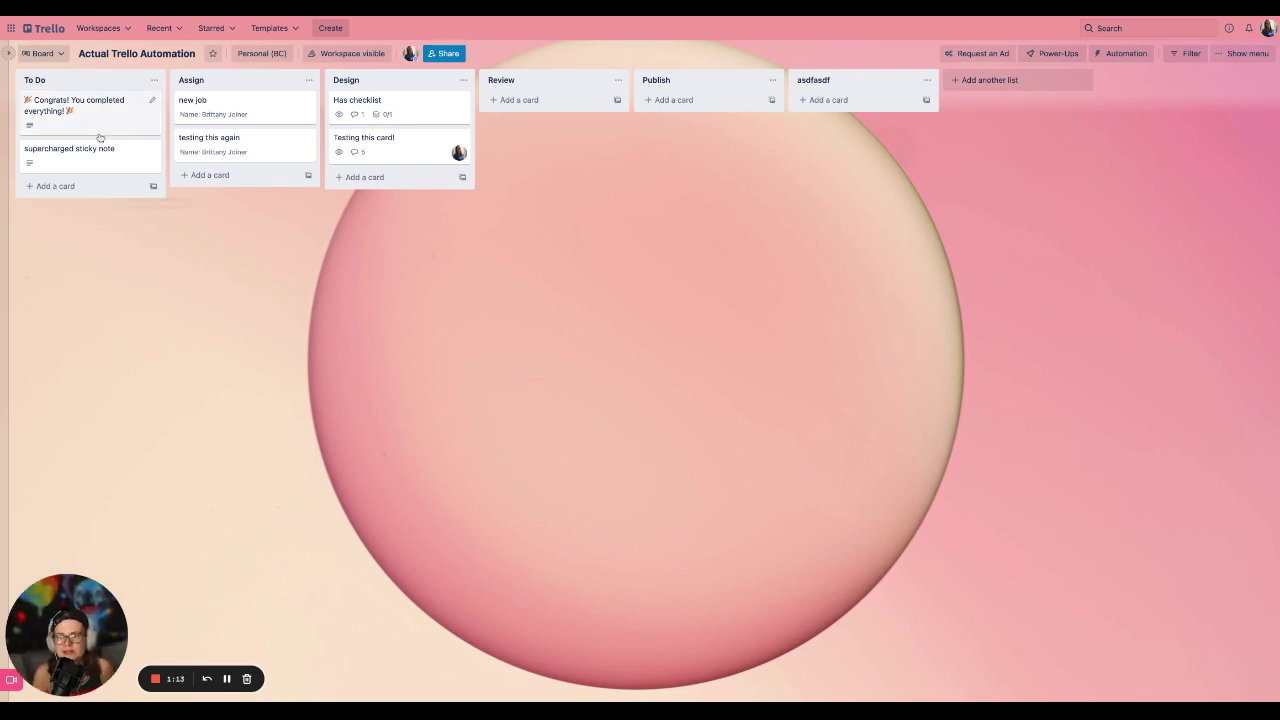
Move the "supercharged sticky note" card from To Do to the Assign list, between "new job" and "testing this again"
left_click(105, 130)
left_click(100, 212)
left_click(95, 150)
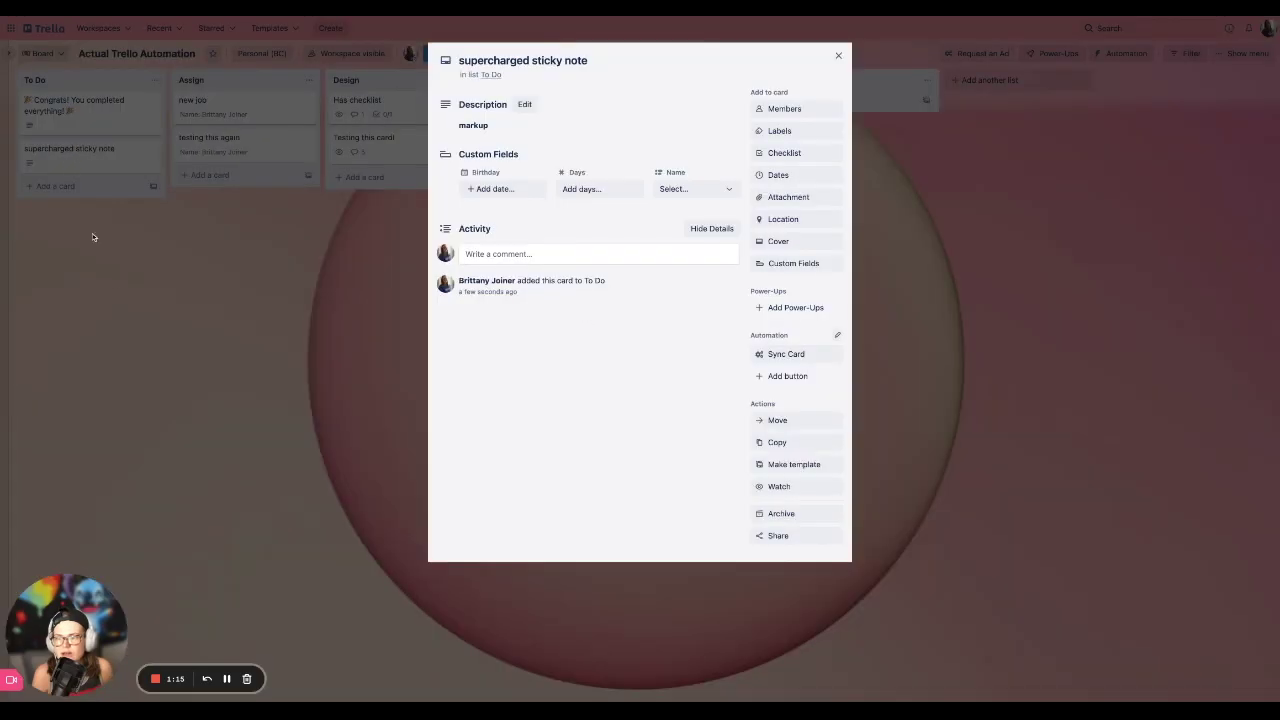
left_click(94, 237)
left_click_drag(94, 155, 241, 145)
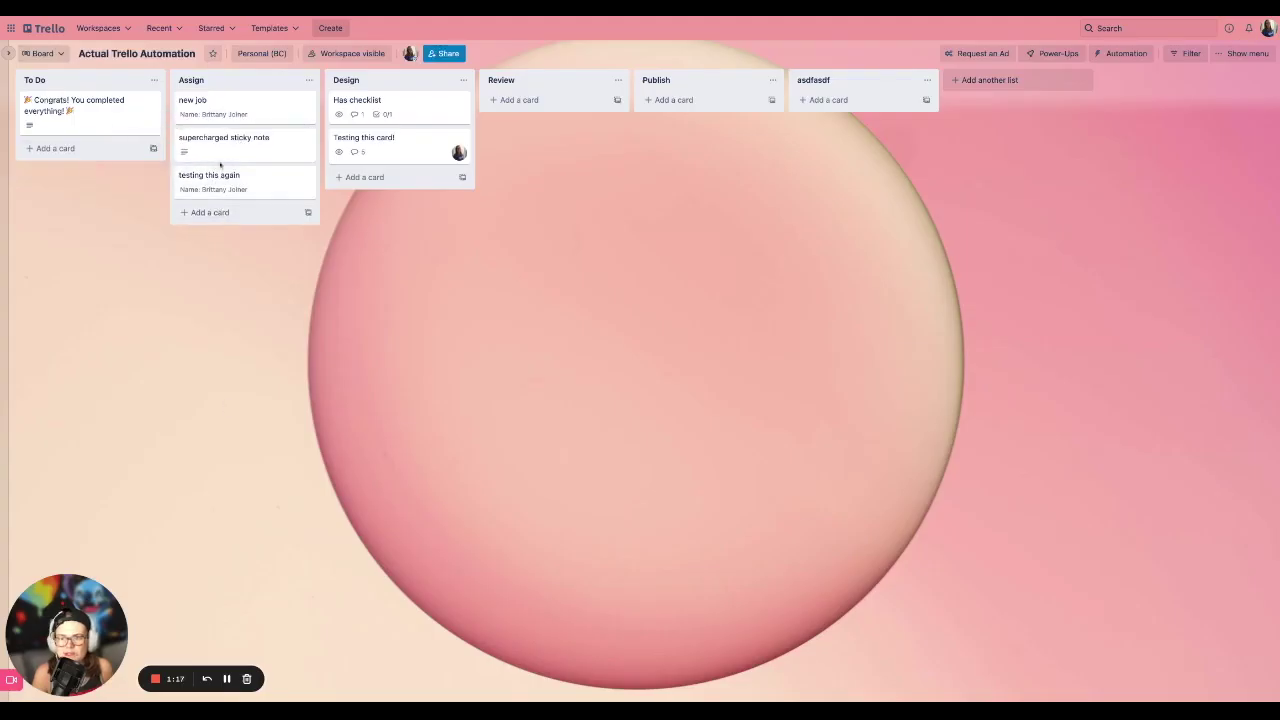
Post the comment "in progres, should be finished tomoro" on the "supercharged sticky note" card and close the card
left_click(222, 145)
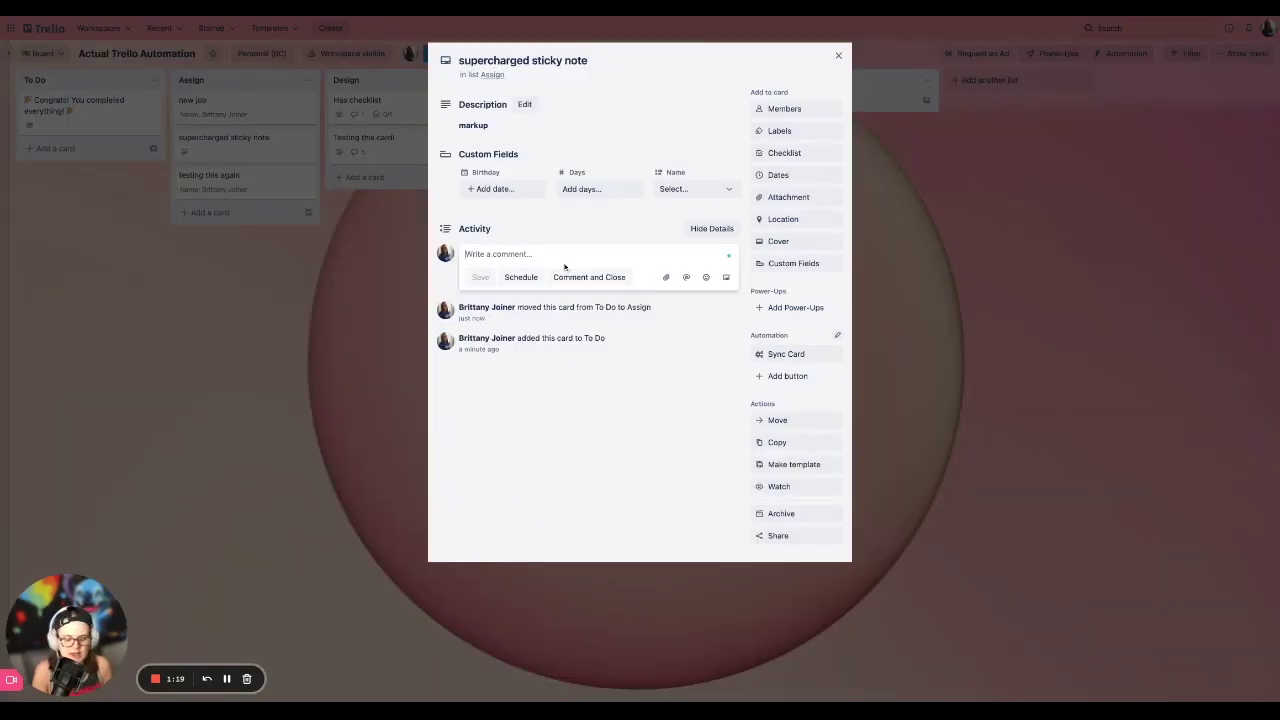
type("In")
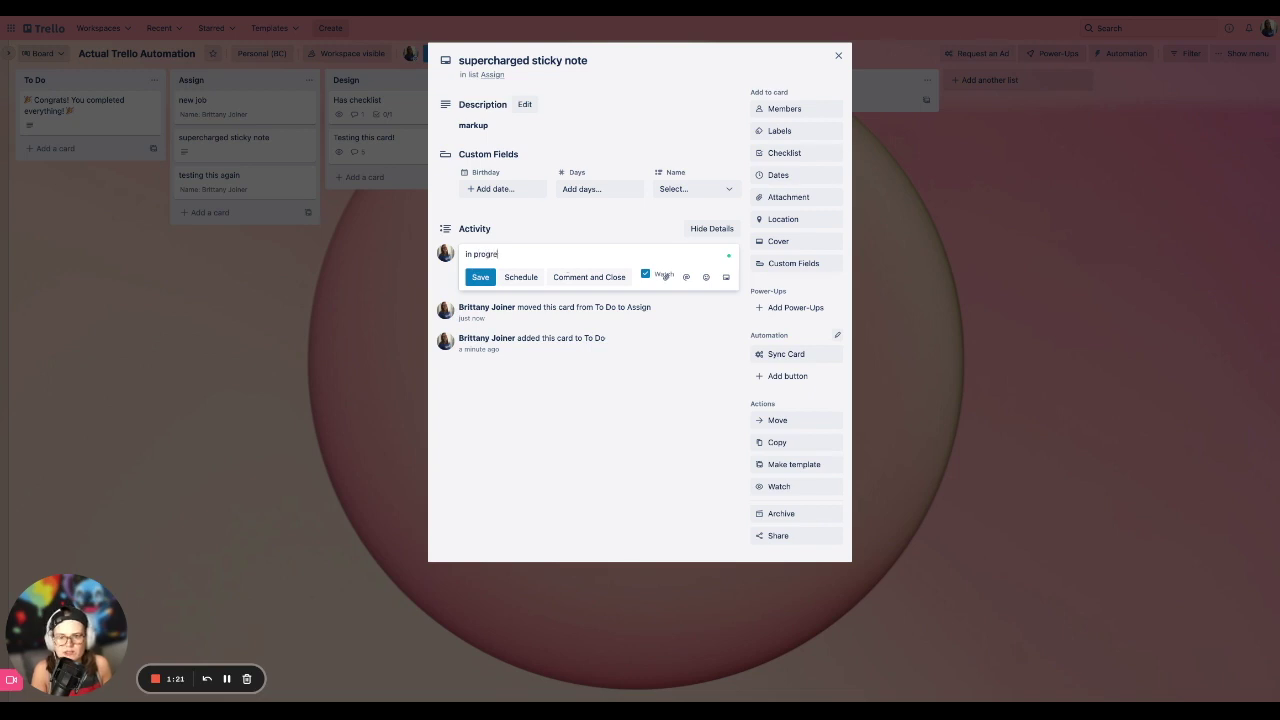
type(" progres, should be finish")
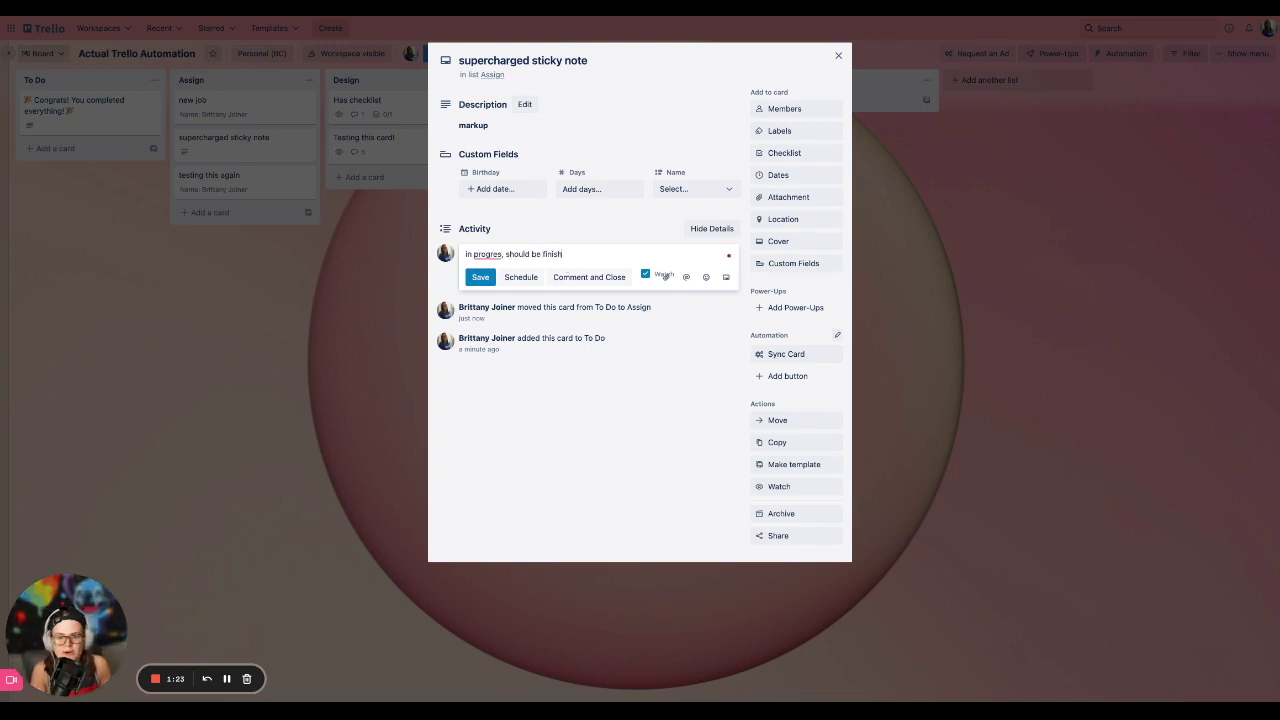
type("ed tomorrow")
left_click(480, 277)
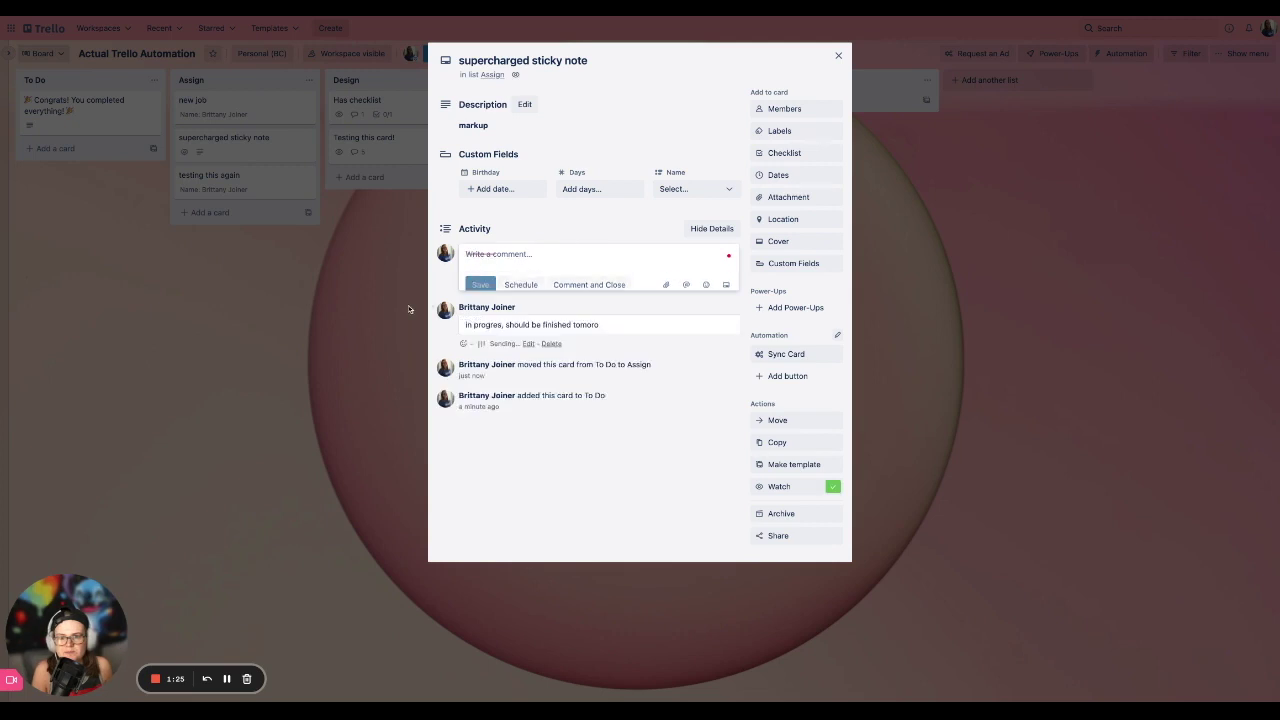
left_click(232, 231)
mouse_move(246, 189)
left_mouse_down()
mouse_move(248, 166)
mouse_move(237, 184)
left_mouse_up()
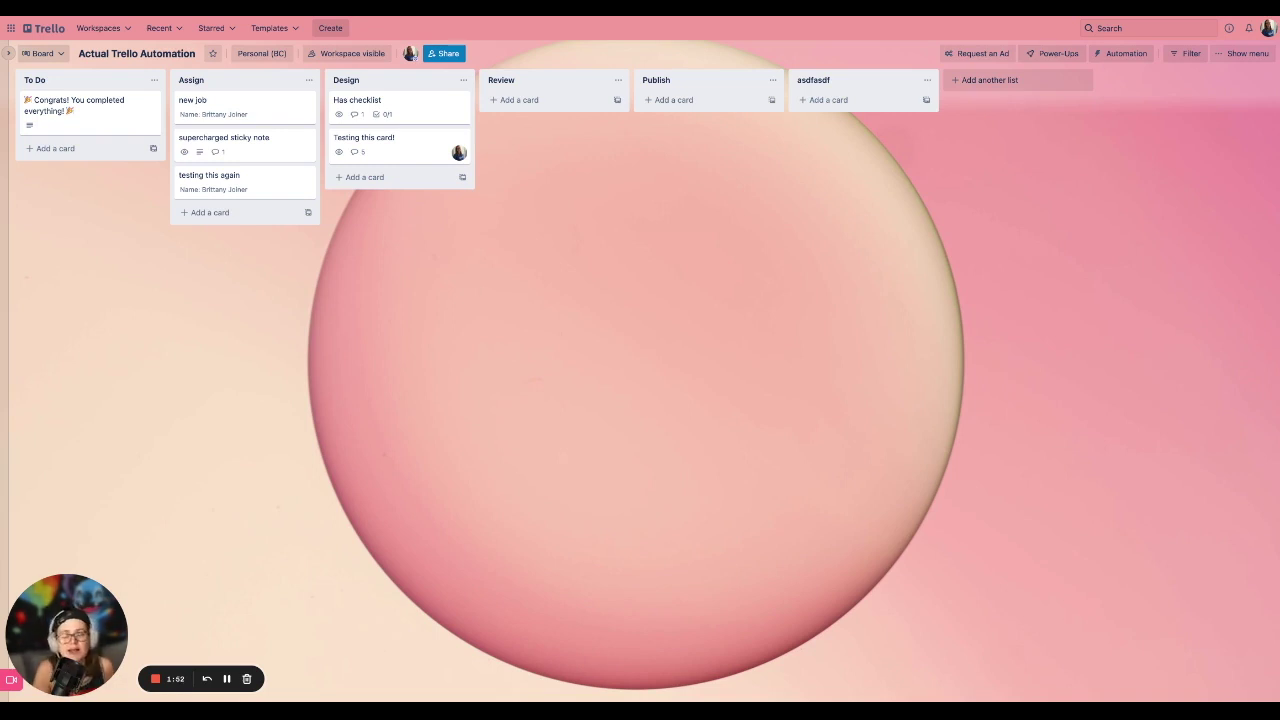
View the "new job" card's details and comment area, and close the card without commenting
left_click(233, 109)
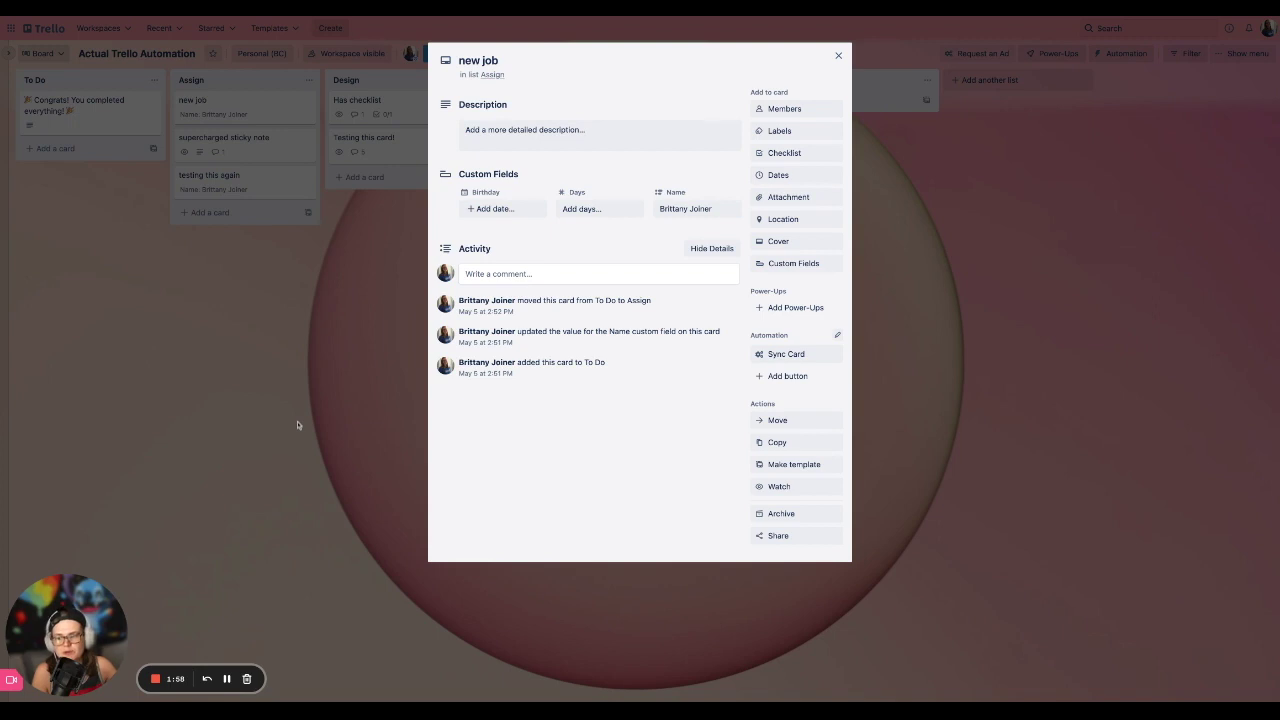
left_click(515, 274)
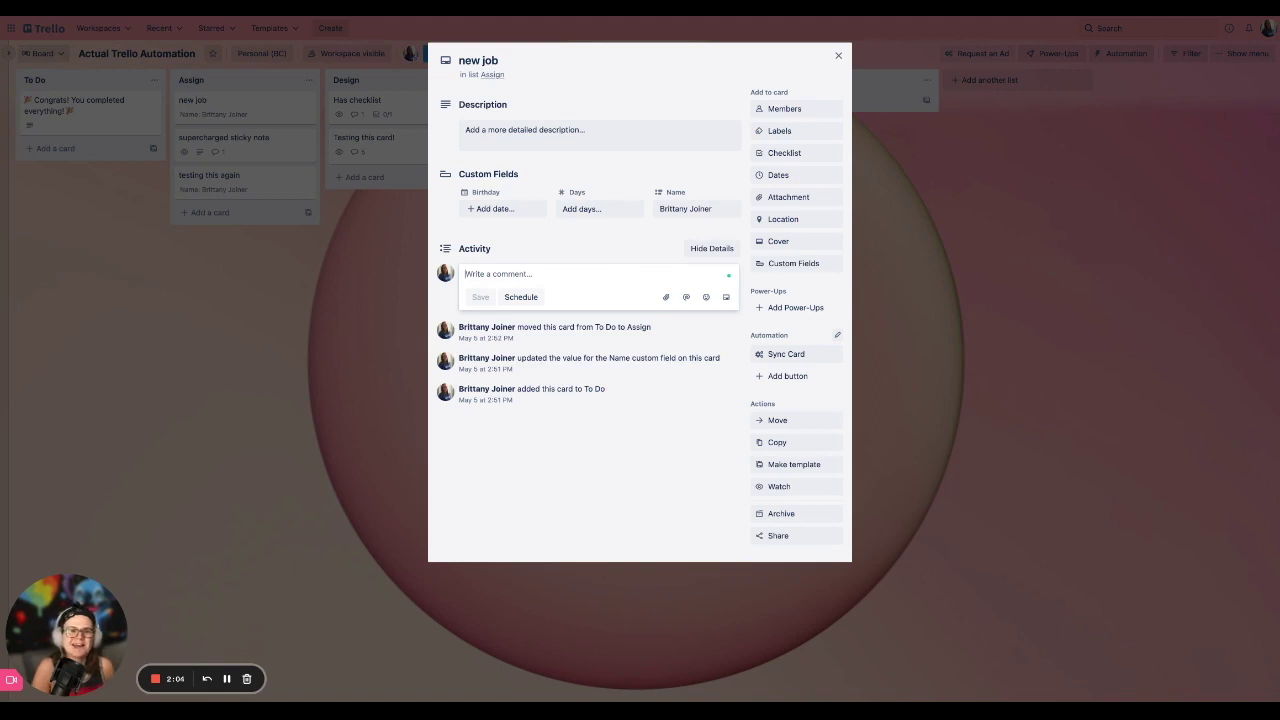
left_click(838, 55)
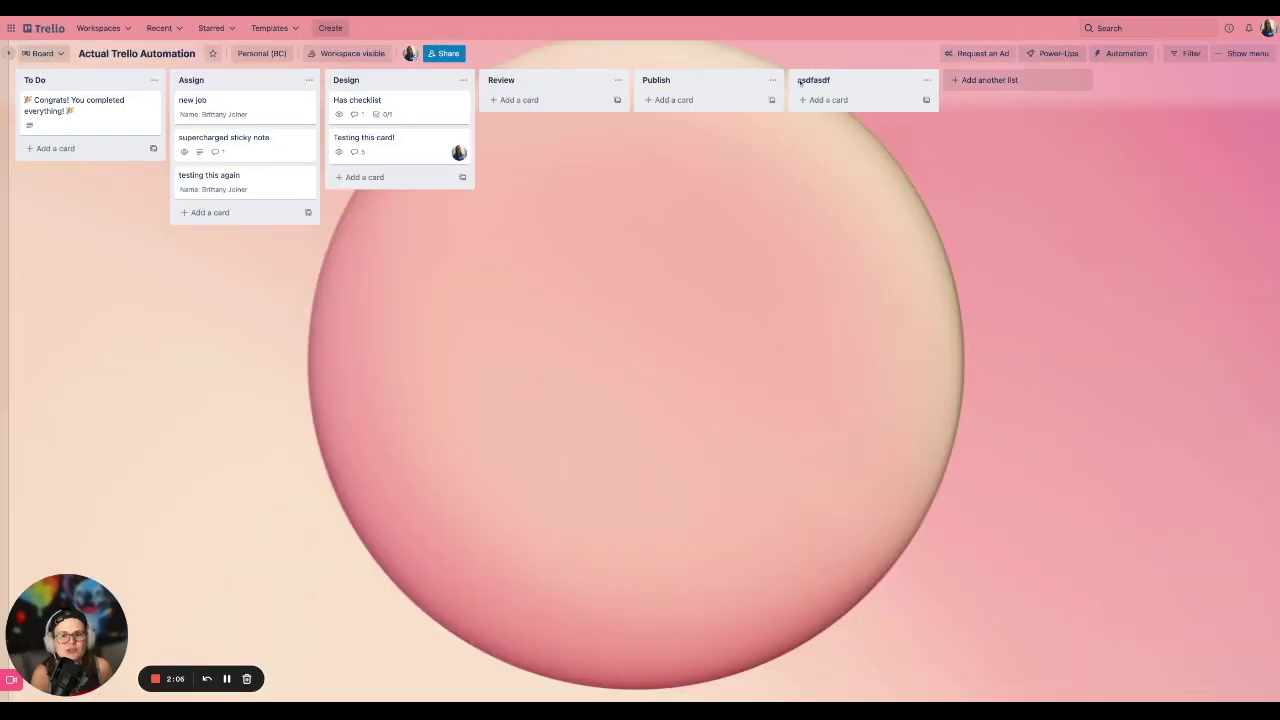